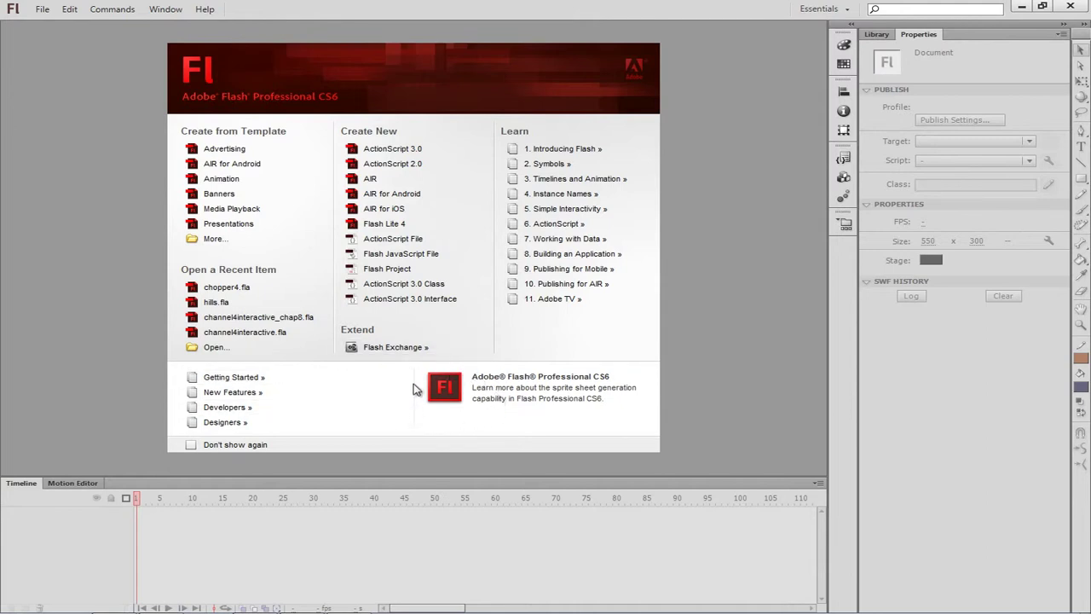
# Open the chopper4 file from the Chapter 03 folder via the Welcome screen.
pyautogui.click(233, 355)
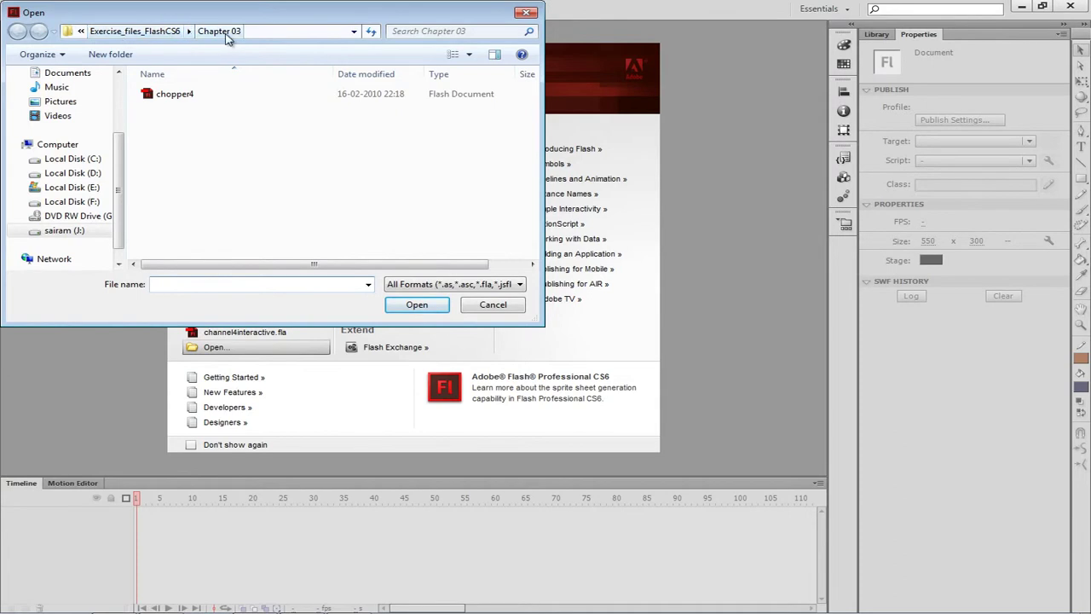
pyautogui.click(174, 96)
pyautogui.click(418, 305)
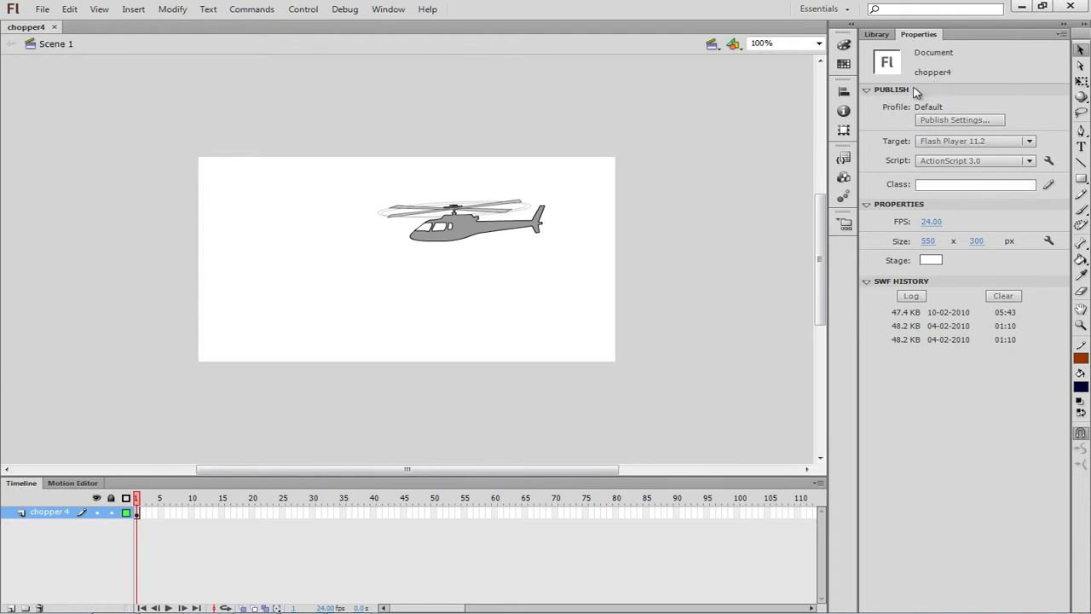
# Set the Stage colour in Properties to dark navy #000033.
pyautogui.click(931, 260)
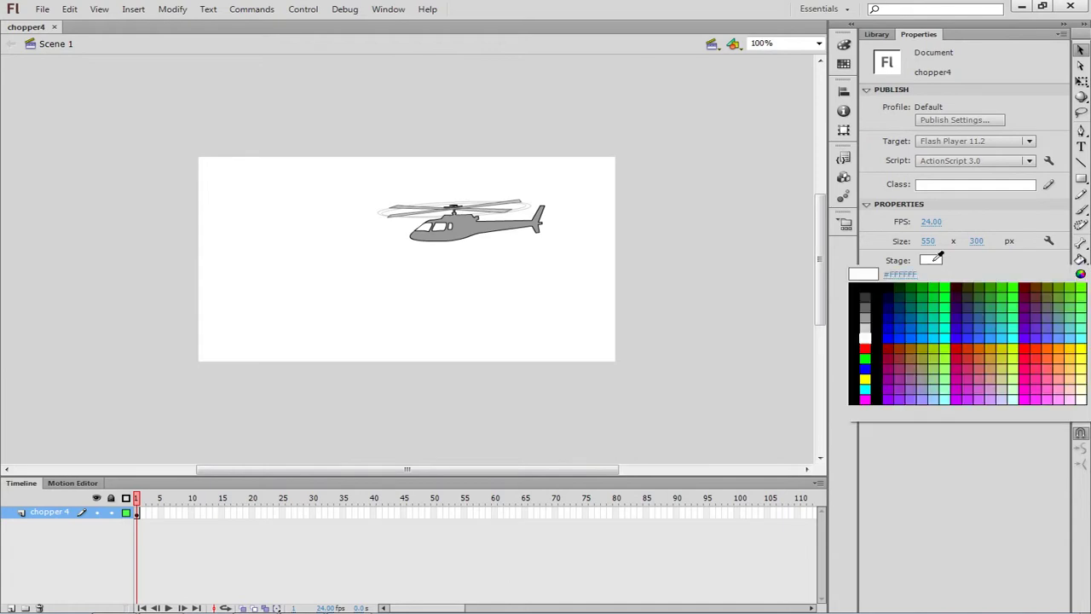
pyautogui.click(895, 300)
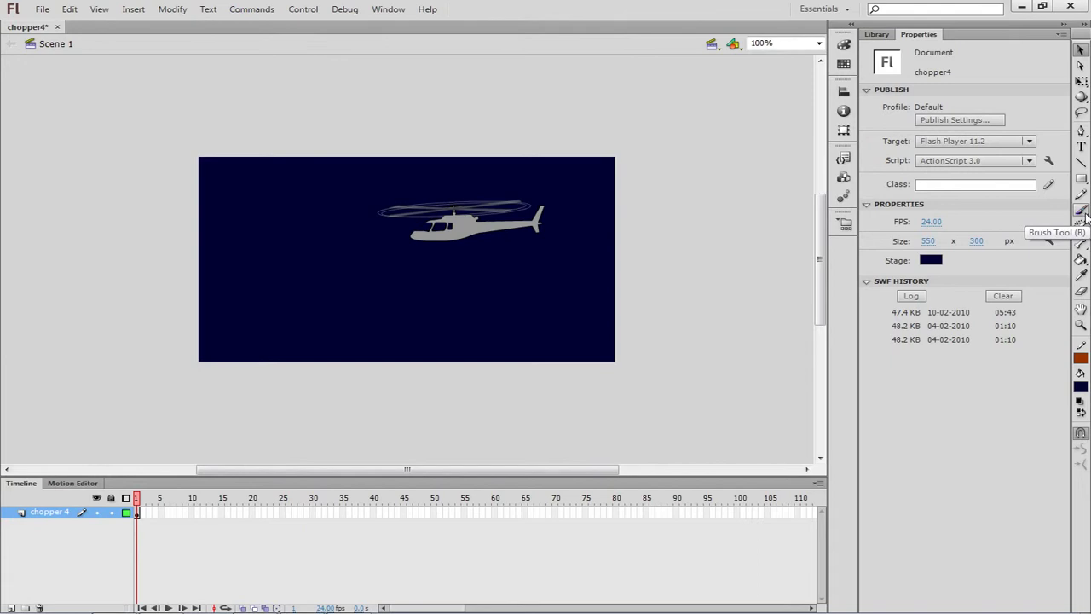
# Choose the Spray Brush Tool and spray a faint test patch of dots on the stage.
pyautogui.click(1087, 218)
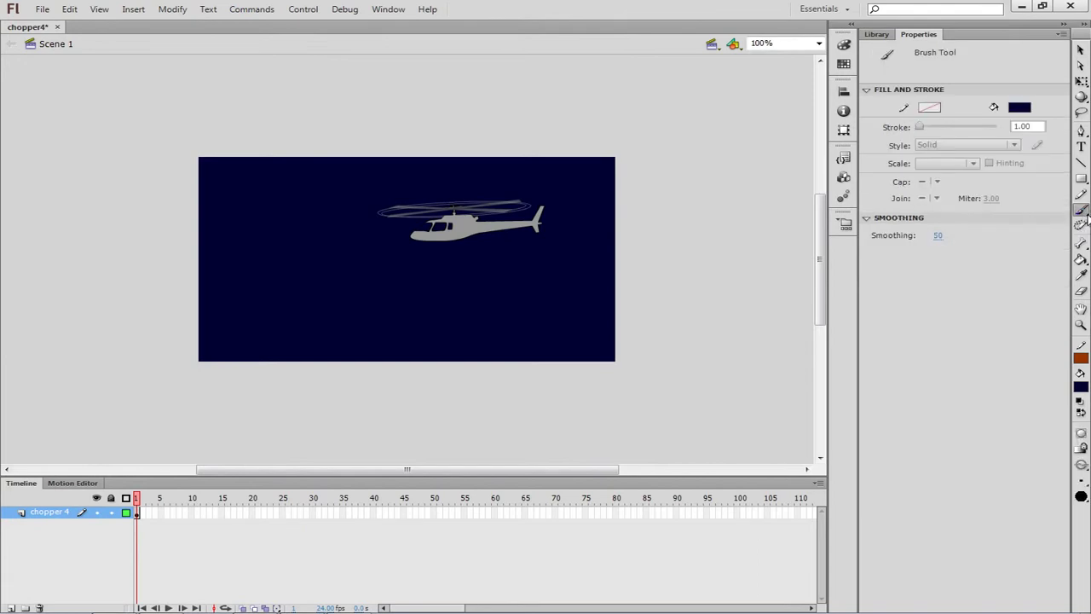
pyautogui.click(1087, 218)
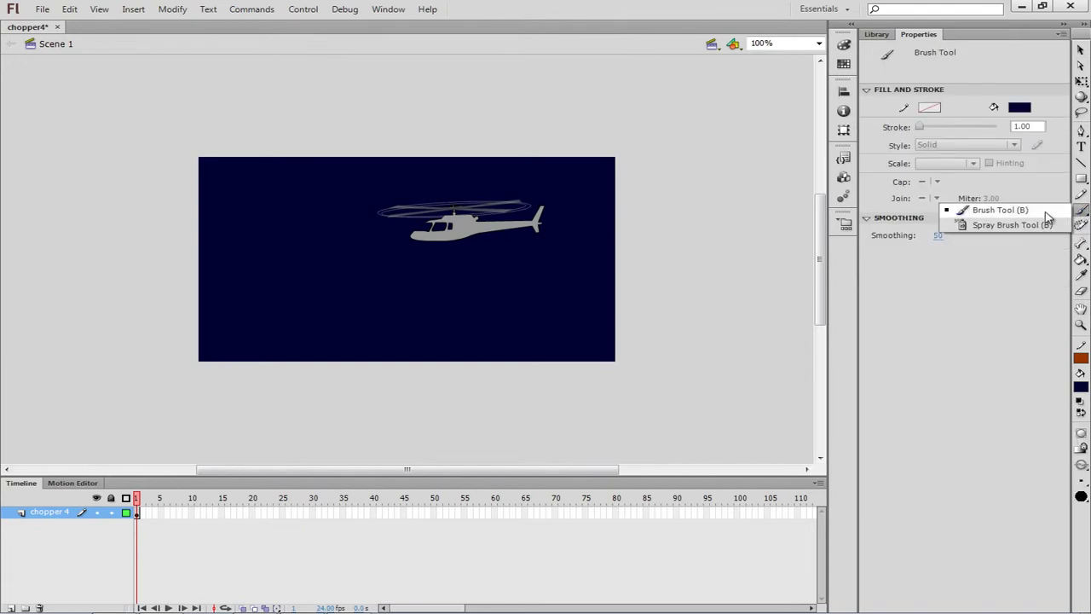
pyautogui.click(1013, 225)
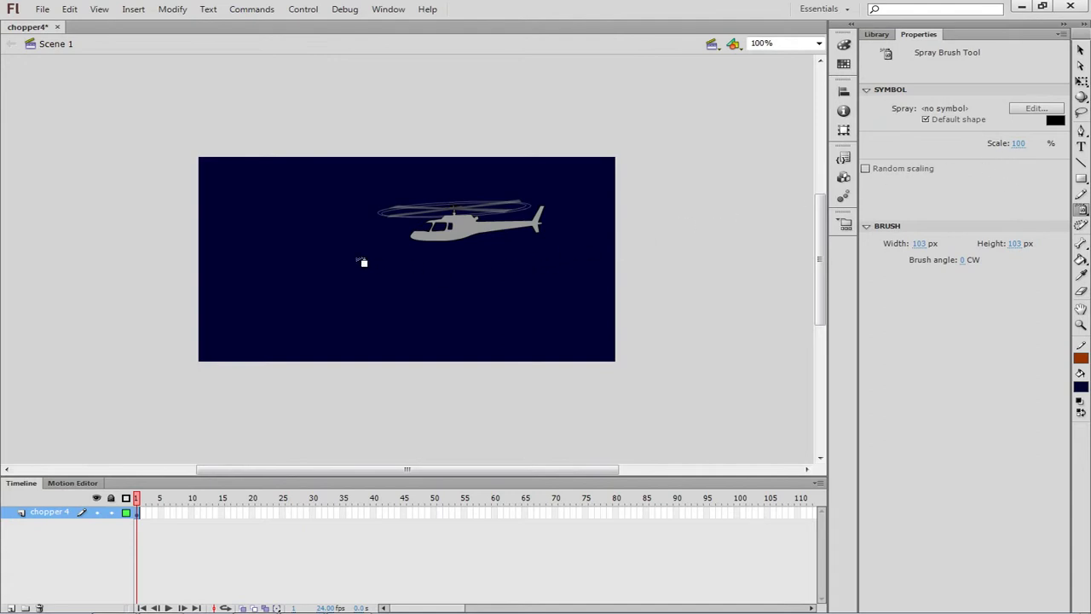
pyautogui.moveTo(281, 265); pyautogui.dragTo(309, 285)
# Make the spray colour pale yellow #FFFF66, test-spray it, then undo the trial spray.
pyautogui.click(1054, 121)
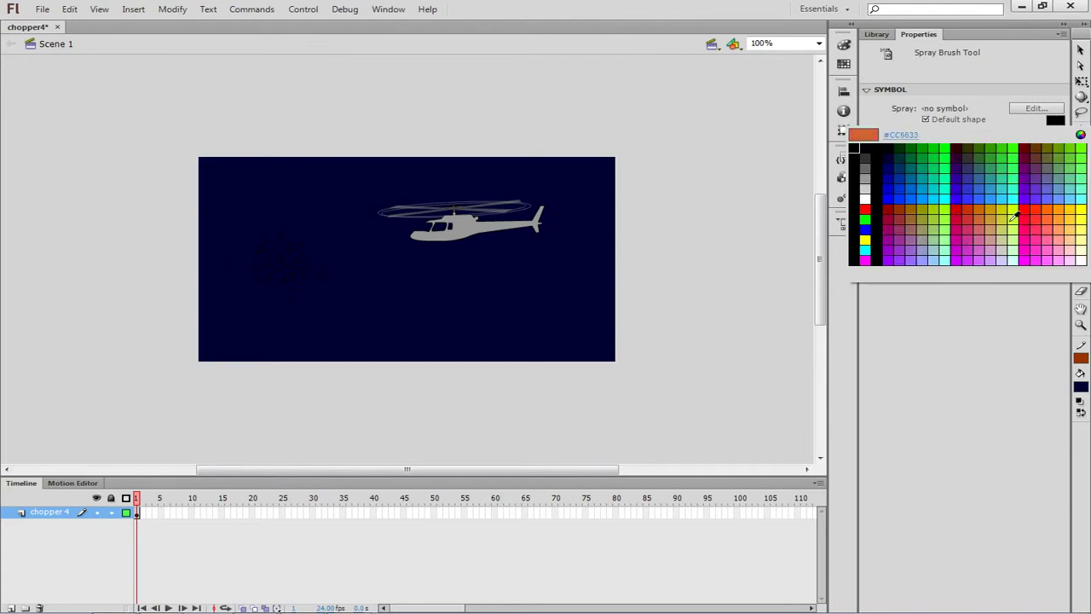
pyautogui.click(1080, 227)
pyautogui.moveTo(282, 256)
pyautogui.mouseDown()
pyautogui.moveTo(325, 228)
pyautogui.moveTo(382, 315)
pyautogui.mouseUp()
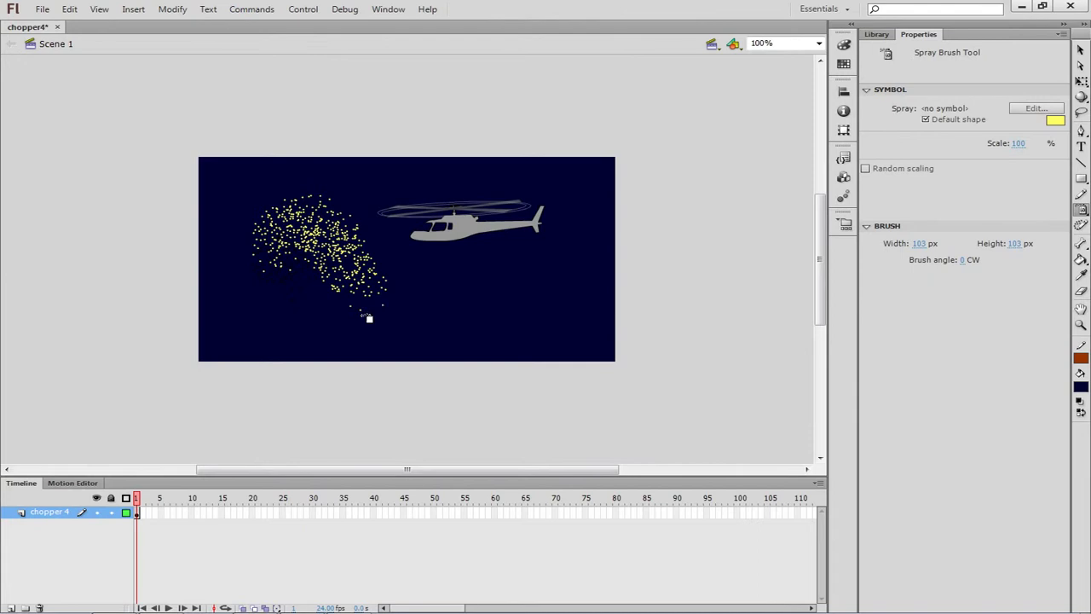
pyautogui.hotkey('ctrl', 'z')
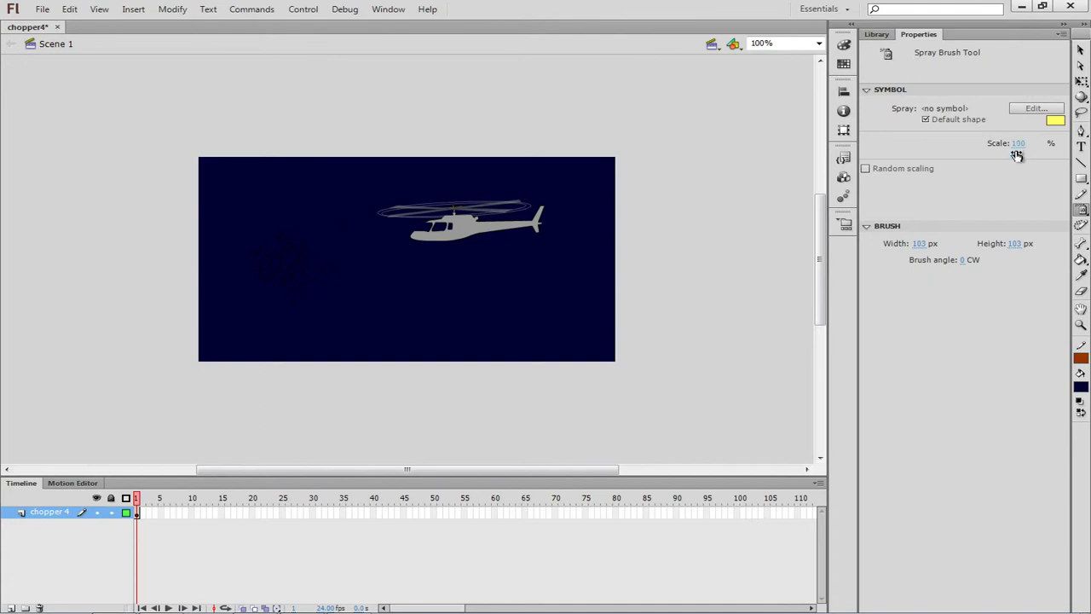
# Set the spray brush to width 277, height 262 and scale 113%.
pyautogui.click(921, 246)
pyautogui.moveTo(989, 247); pyautogui.dragTo(1043, 243)
pyautogui.moveTo(1020, 244); pyautogui.dragTo(1052, 244)
pyautogui.moveTo(1068, 244)
pyautogui.mouseDown()
pyautogui.moveTo(1081, 245)
pyautogui.moveTo(1042, 245)
pyautogui.moveTo(1062, 246)
pyautogui.mouseUp()
pyautogui.moveTo(1028, 247); pyautogui.dragTo(1042, 247)
pyautogui.moveTo(1021, 147); pyautogui.dragTo(1031, 145)
# Test-spray yellow dots across the upper stage and undo the trial.
pyautogui.moveTo(219, 184)
pyautogui.mouseDown()
pyautogui.moveTo(408, 215)
pyautogui.moveTo(596, 195)
pyautogui.moveTo(781, 251)
pyautogui.mouseUp()
pyautogui.hotkey('ctrl', 'z')
pyautogui.moveTo(195, 195); pyautogui.dragTo(1083, 209)
pyautogui.moveTo(504, 168)
pyautogui.mouseDown()
pyautogui.moveTo(691, 137)
pyautogui.moveTo(738, 242)
pyautogui.mouseUp()
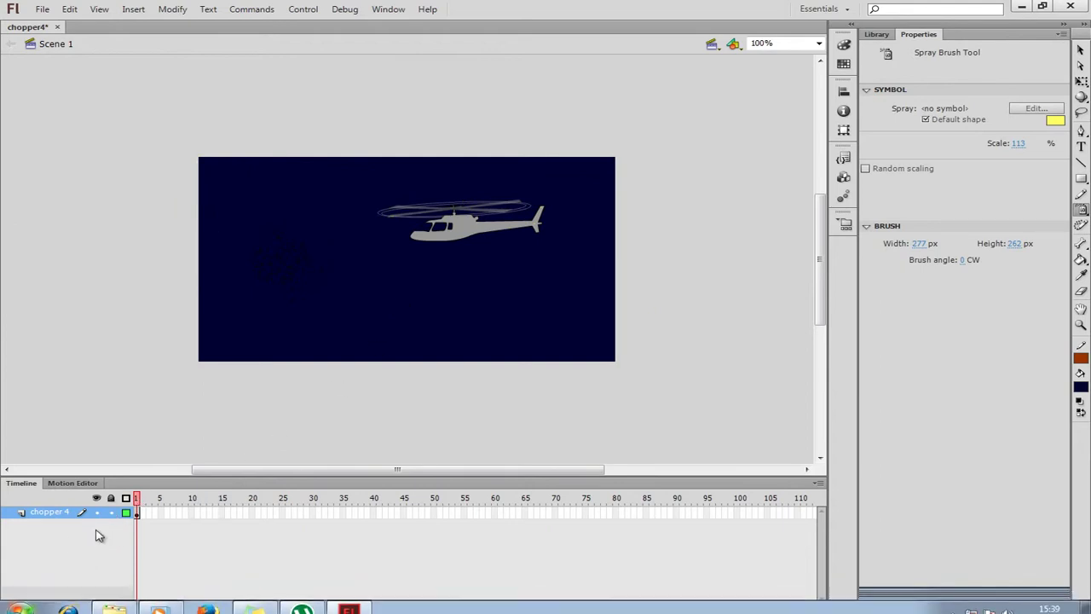
# Add a new layer named 'stars' and spray yellow dots across the upper stage.
pyautogui.click(11, 608)
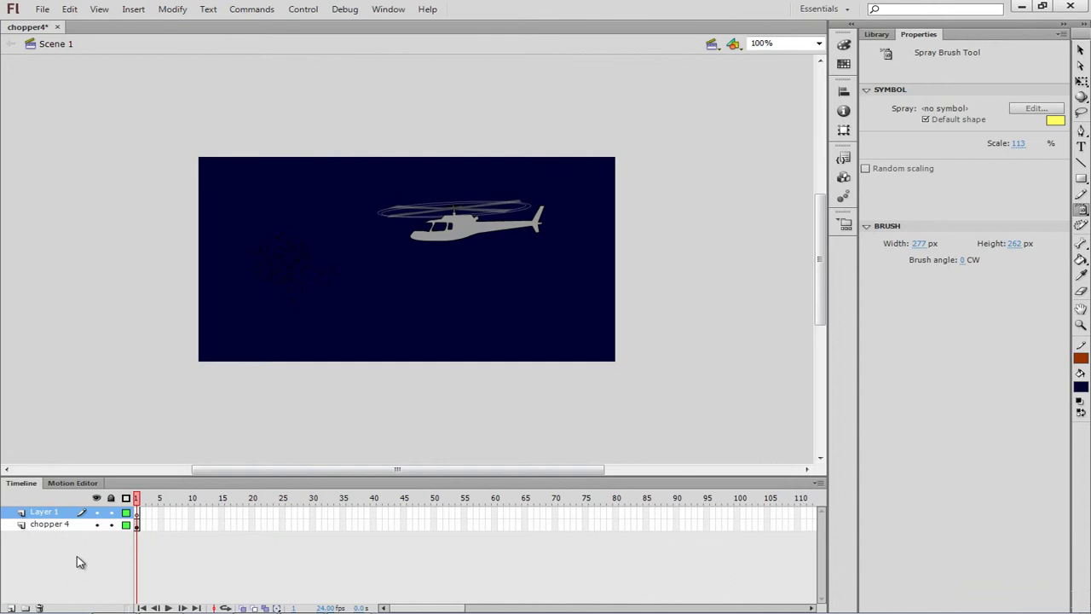
pyautogui.click(53, 516)
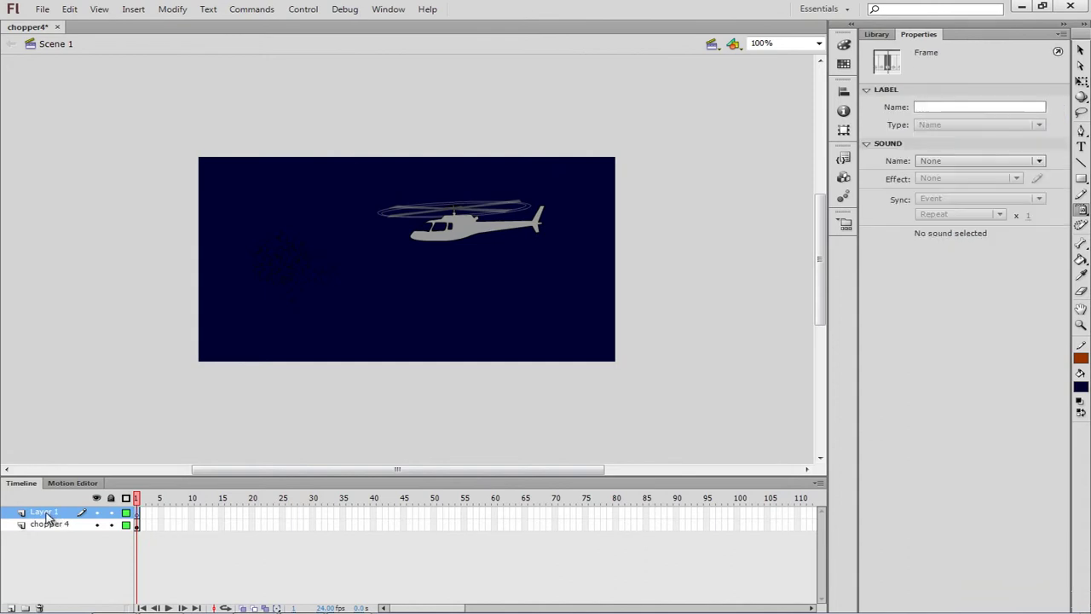
pyautogui.doubleClick(45, 512)
pyautogui.write('stars')
pyautogui.press('Return')
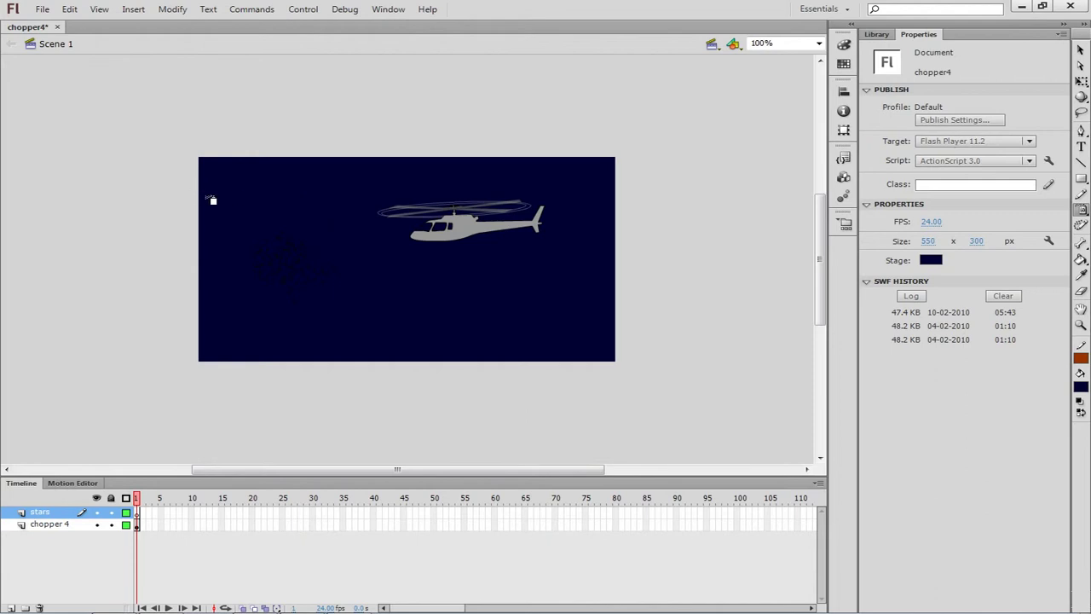
pyautogui.moveTo(213, 201); pyautogui.dragTo(691, 205)
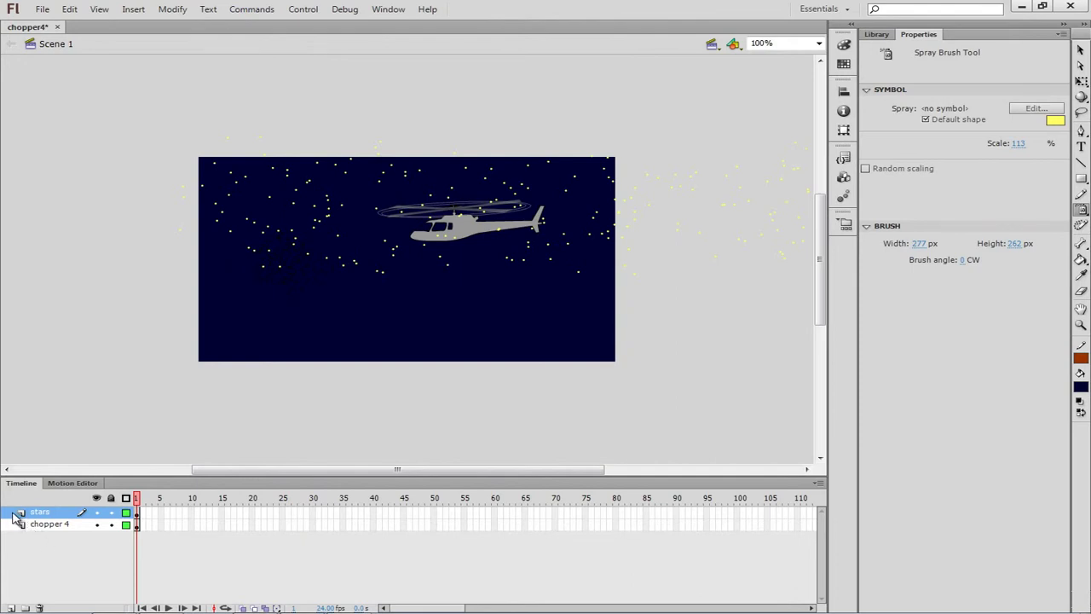
# Drag the stars layer below the chopper 4 layer in the Timeline.
pyautogui.moveTo(15, 516); pyautogui.dragTo(19, 528)
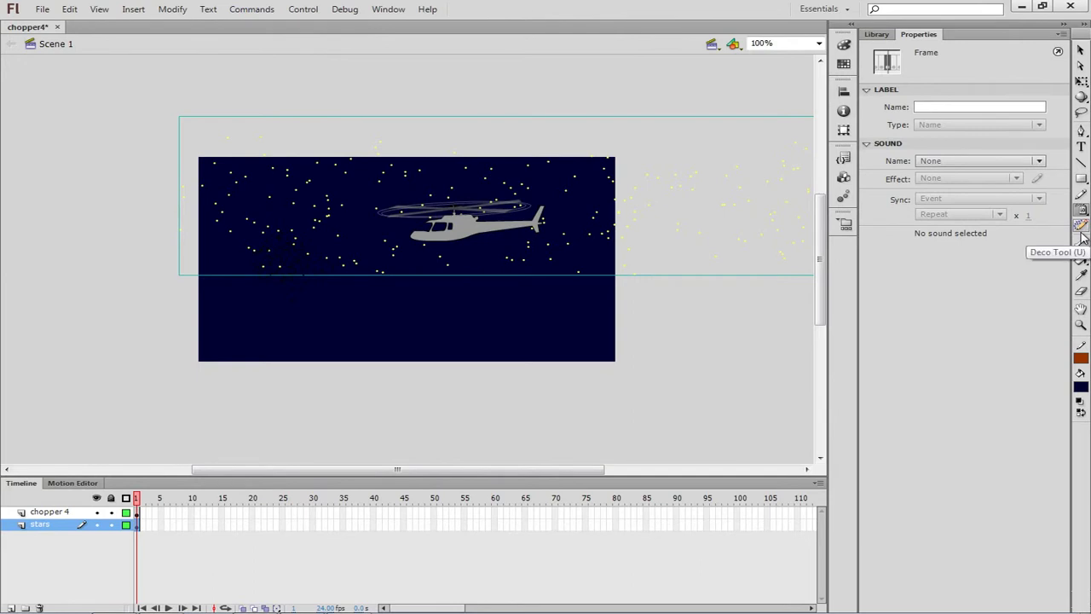
# Set the Deco Tool's drawing effect to Building Brush with Random building style.
pyautogui.click(1081, 232)
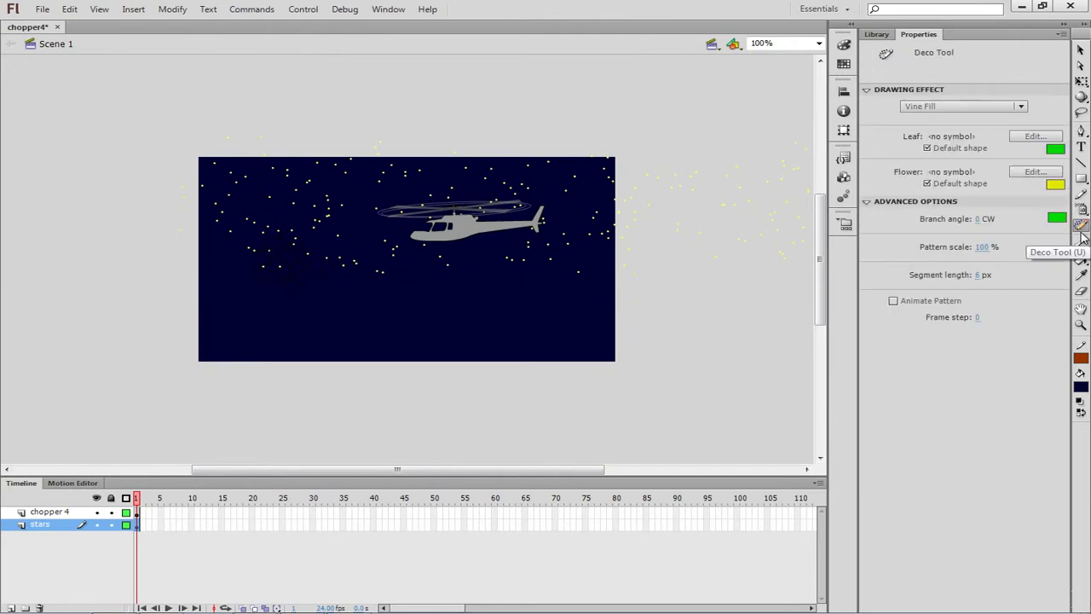
pyautogui.click(1023, 109)
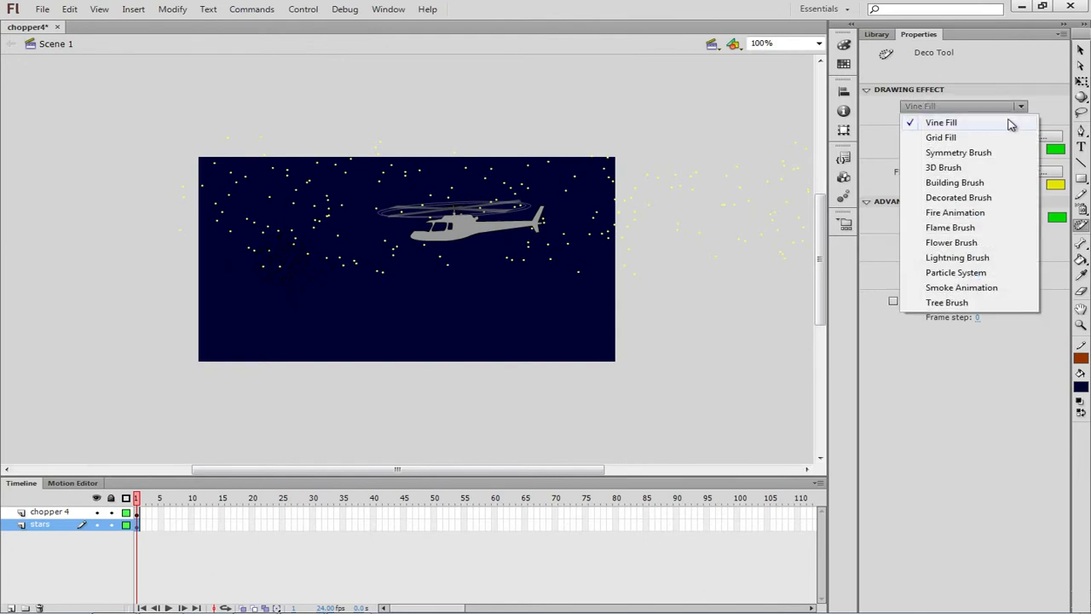
pyautogui.click(954, 182)
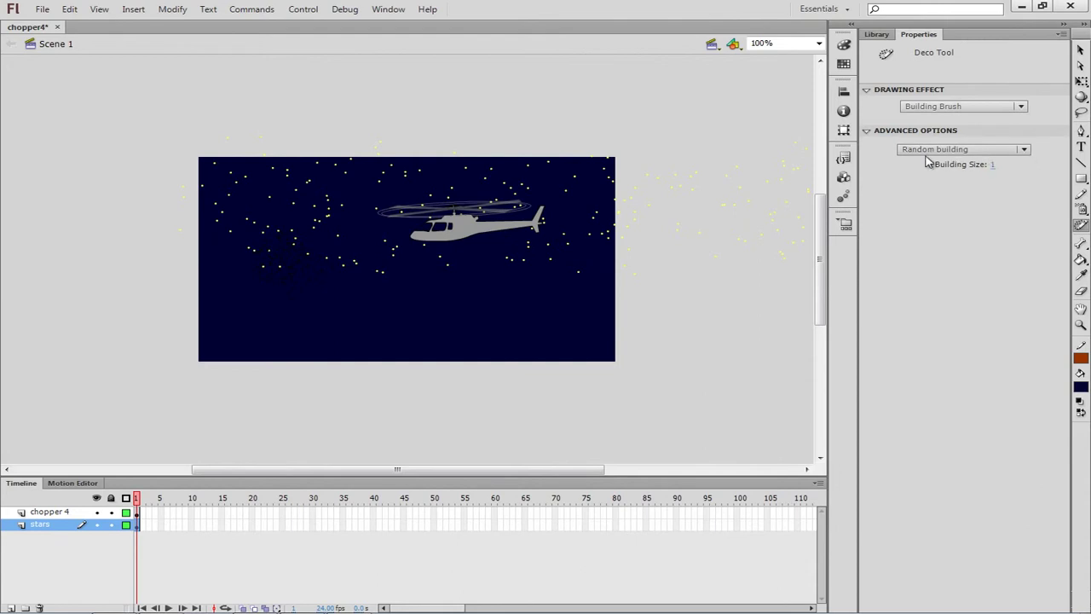
pyautogui.click(1026, 153)
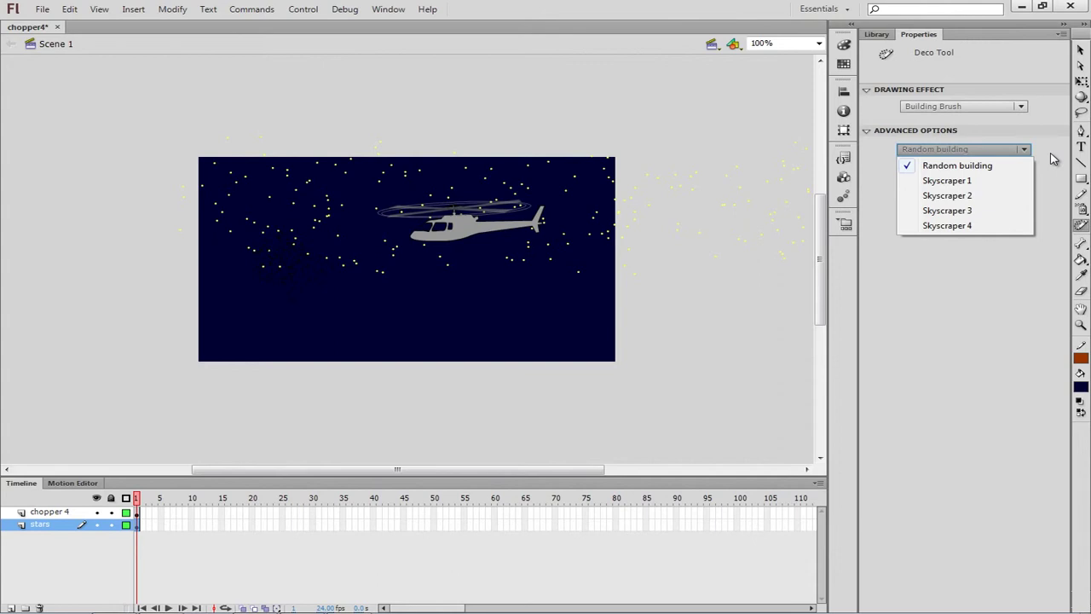
pyautogui.click(1053, 159)
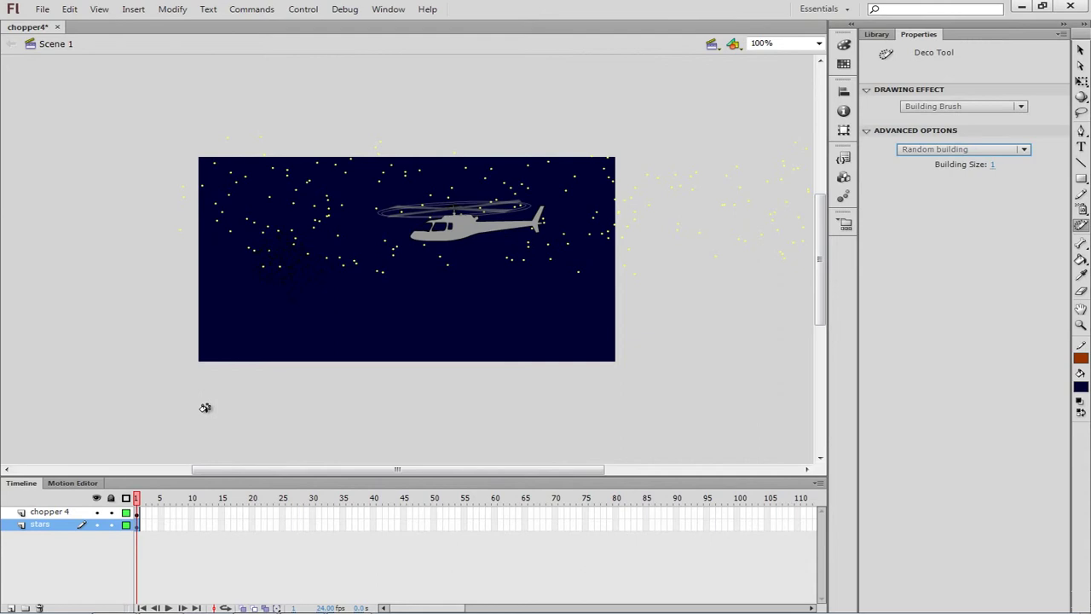
# Paint grey, olive, dark and blue buildings along the bottom left of the stage.
pyautogui.moveTo(206, 407); pyautogui.dragTo(213, 286)
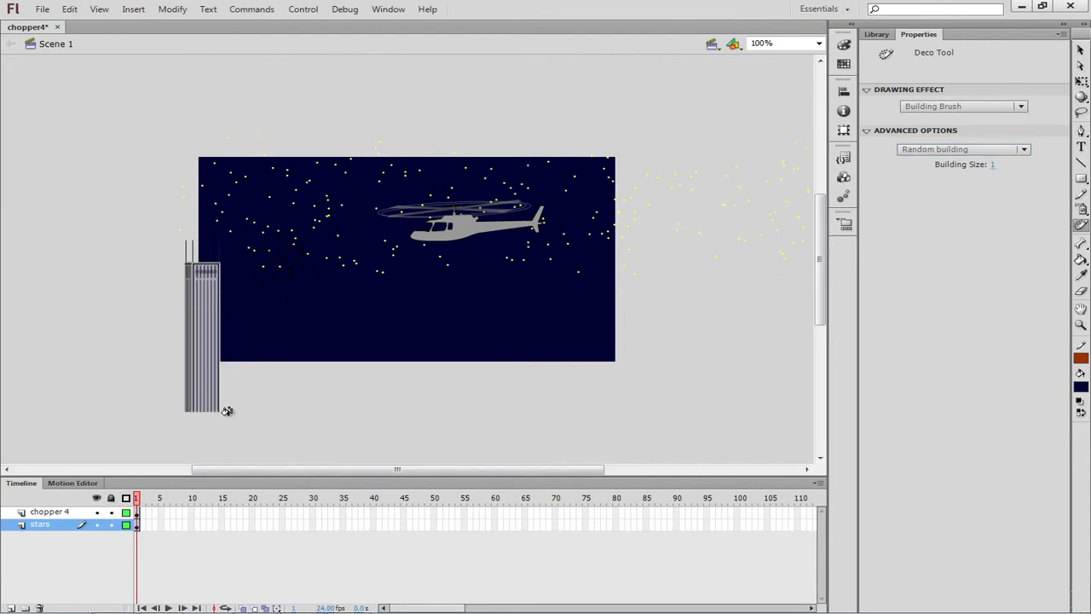
pyautogui.moveTo(231, 411); pyautogui.dragTo(264, 363)
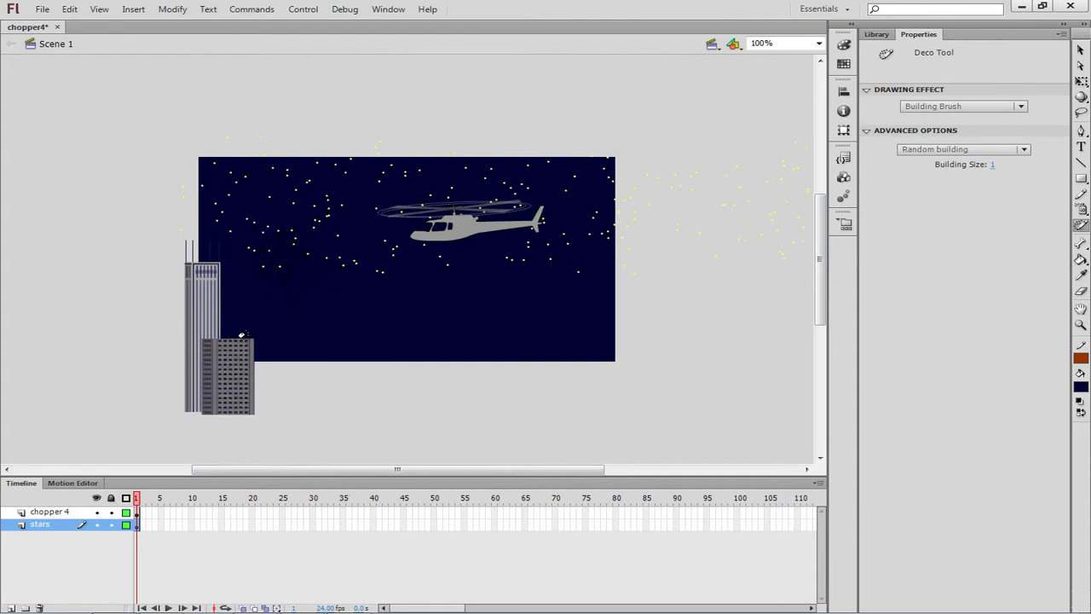
pyautogui.moveTo(286, 409); pyautogui.dragTo(278, 363)
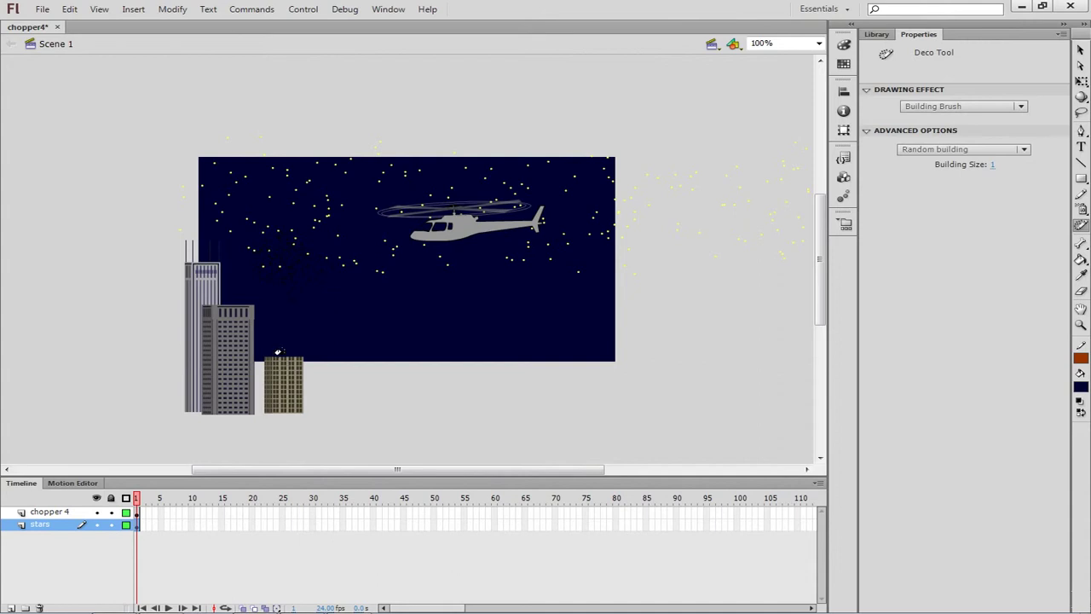
pyautogui.moveTo(278, 351); pyautogui.dragTo(282, 306)
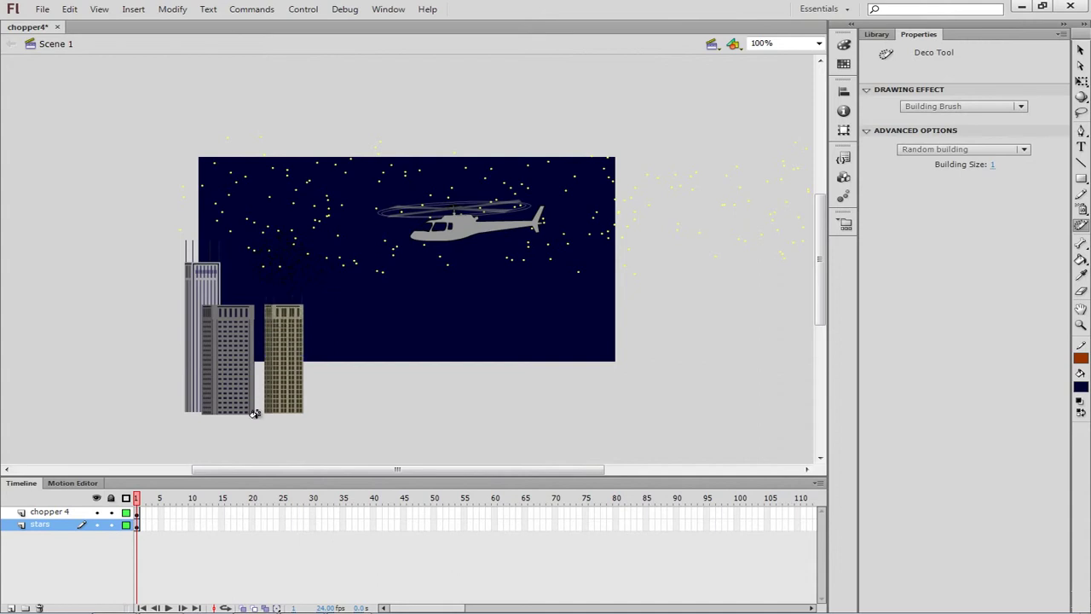
pyautogui.moveTo(254, 414); pyautogui.dragTo(264, 345)
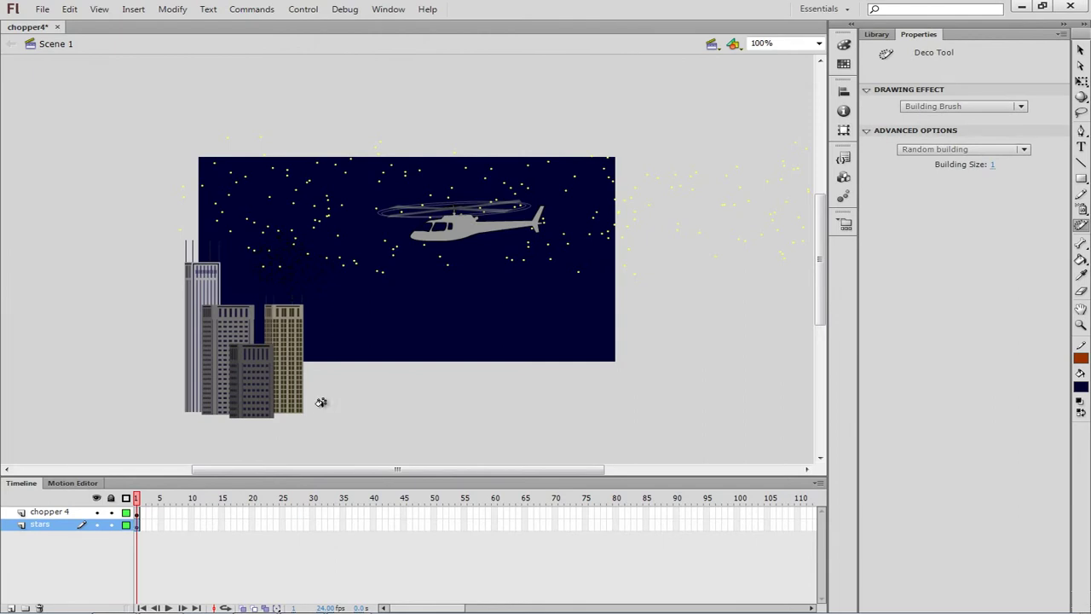
pyautogui.moveTo(320, 402); pyautogui.dragTo(337, 320)
pyautogui.moveTo(368, 406); pyautogui.dragTo(373, 260)
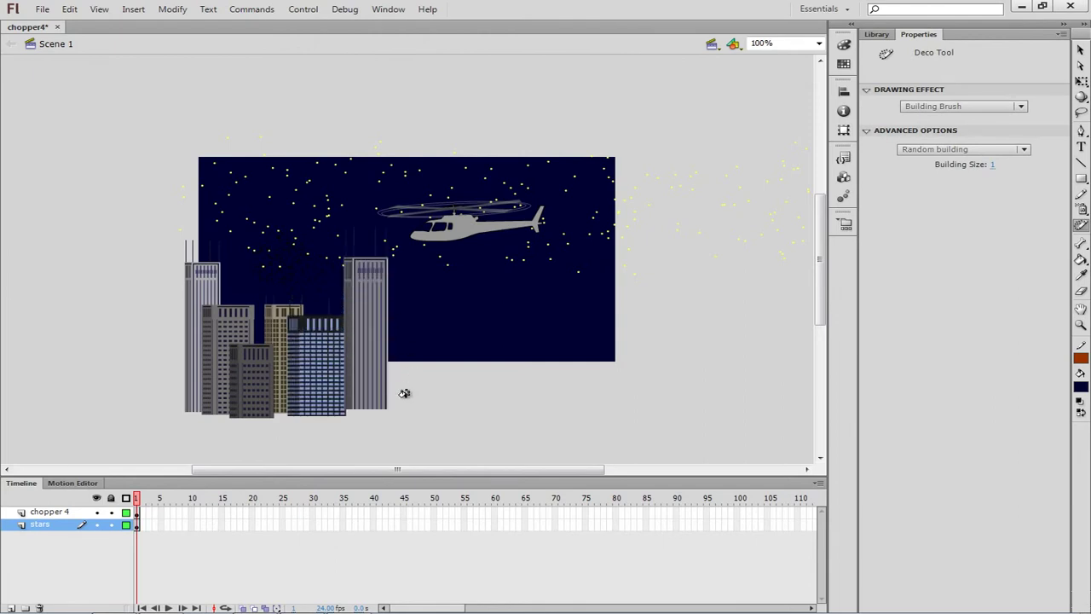
pyautogui.moveTo(400, 407); pyautogui.dragTo(407, 335)
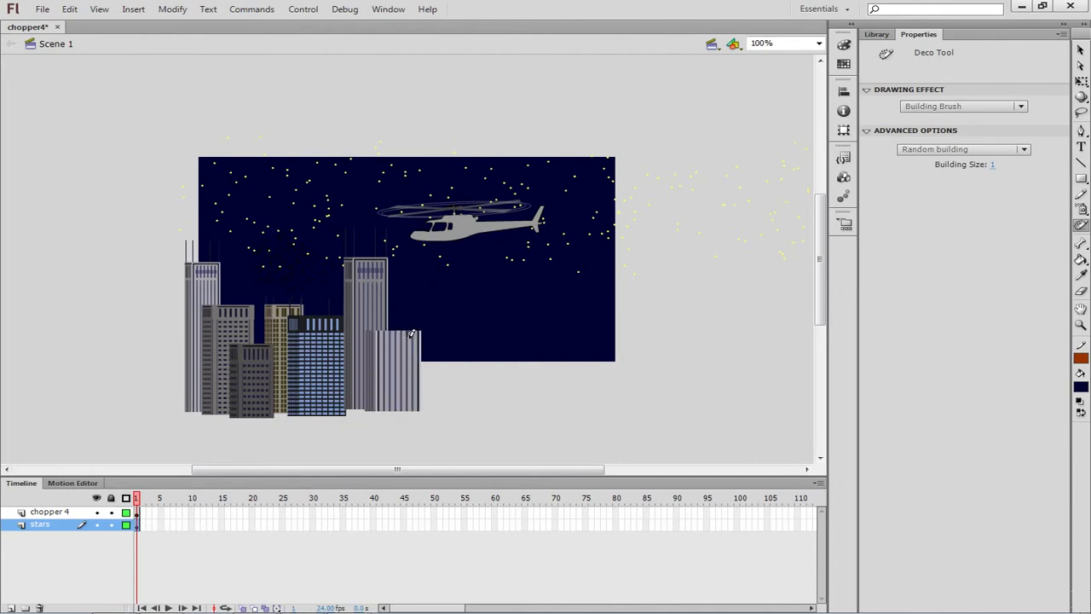
# Add grey, blue and beige buildings extending the skyline toward the right.
pyautogui.moveTo(441, 406); pyautogui.dragTo(442, 324)
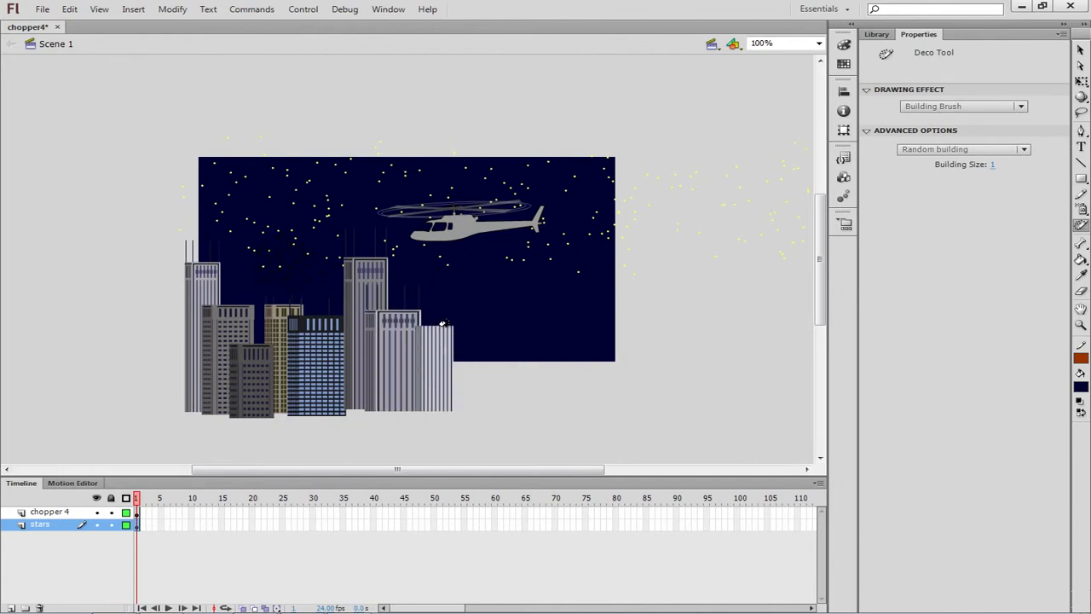
pyautogui.moveTo(487, 415); pyautogui.dragTo(493, 292)
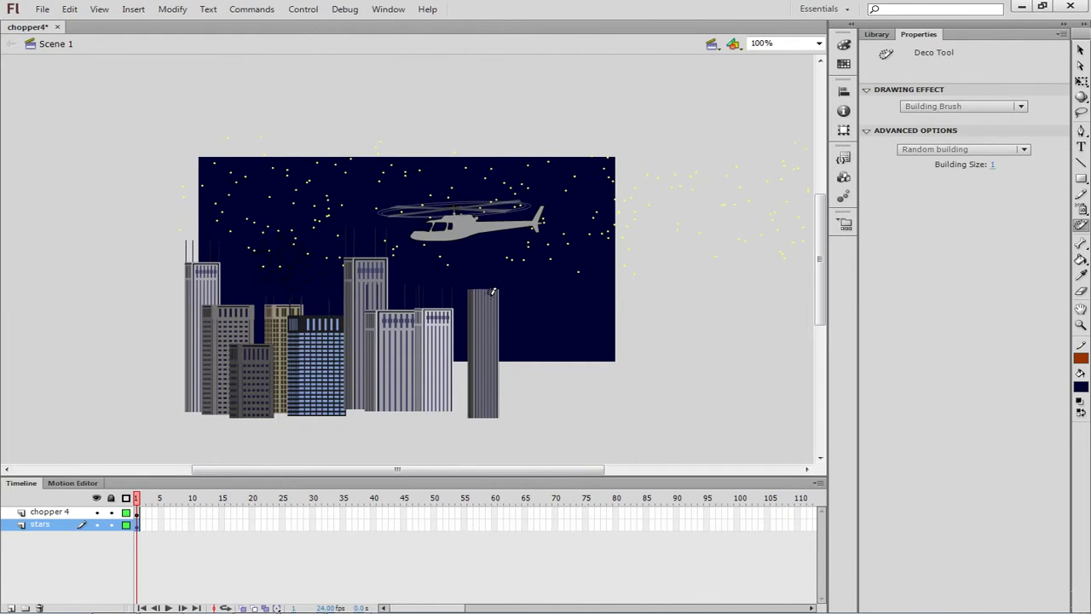
pyautogui.moveTo(451, 380); pyautogui.dragTo(446, 275)
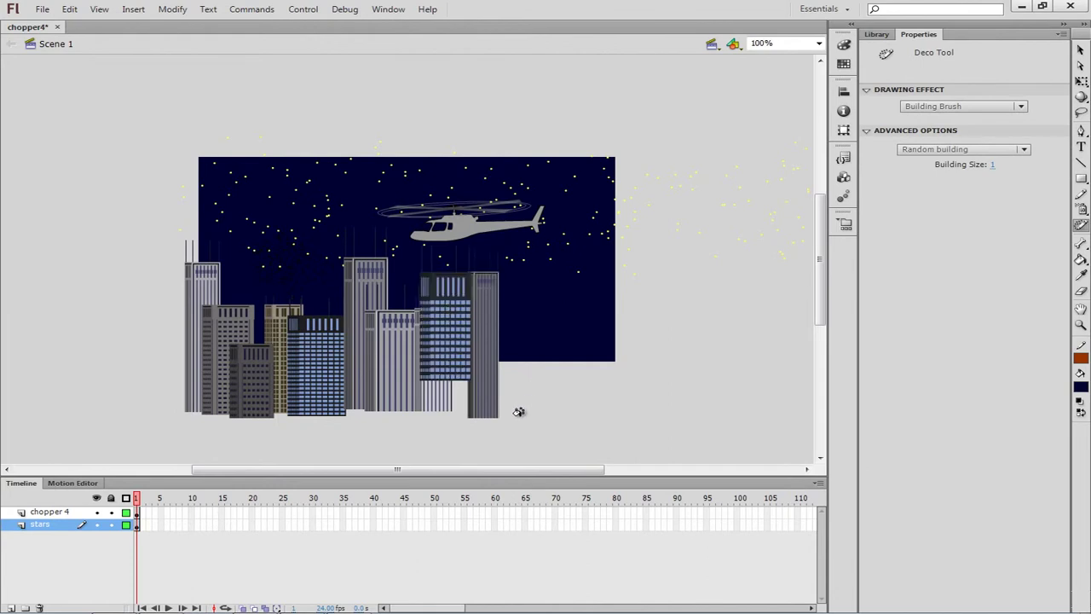
pyautogui.moveTo(514, 414); pyautogui.dragTo(516, 266)
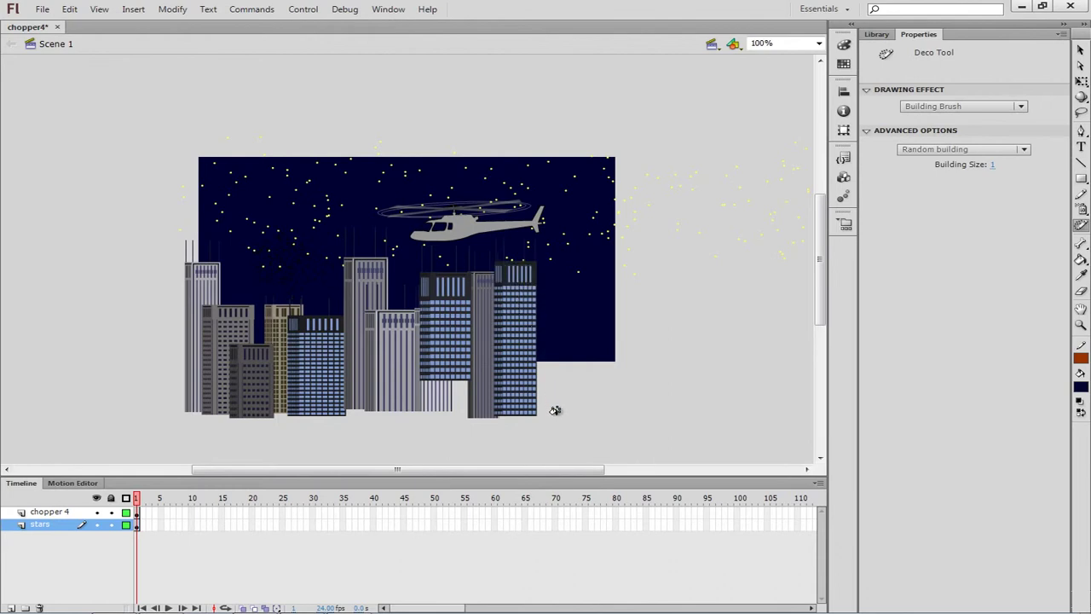
pyautogui.moveTo(555, 410); pyautogui.dragTo(557, 285)
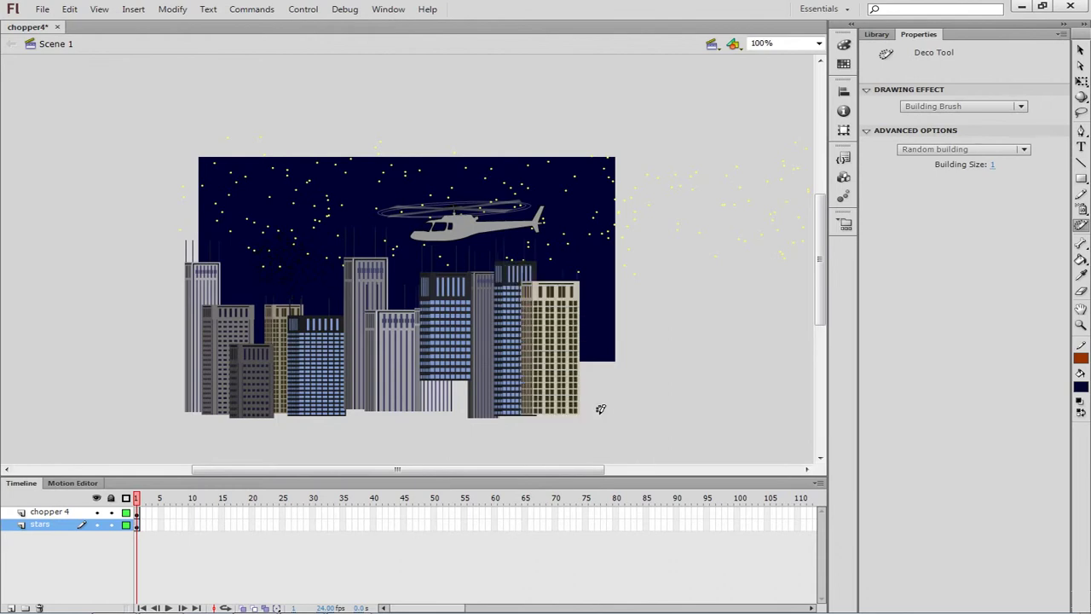
pyautogui.moveTo(600, 408); pyautogui.dragTo(603, 317)
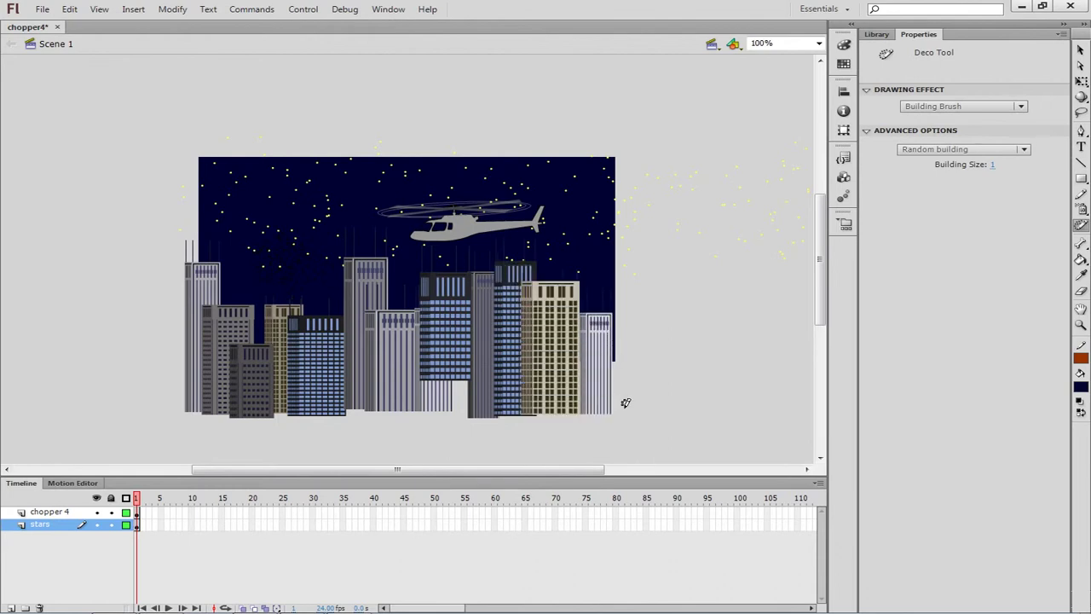
pyautogui.moveTo(625, 402)
pyautogui.mouseDown()
pyautogui.moveTo(623, 268)
pyautogui.moveTo(609, 287)
pyautogui.mouseUp()
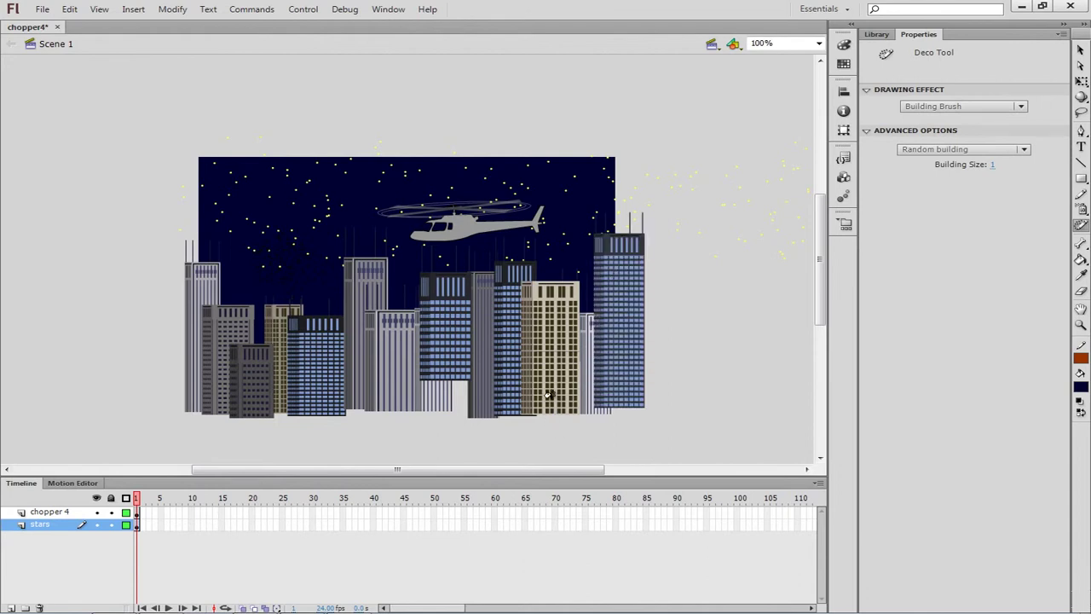
# Select several of the painted building groups with the Selection tool.
pyautogui.click(1081, 51)
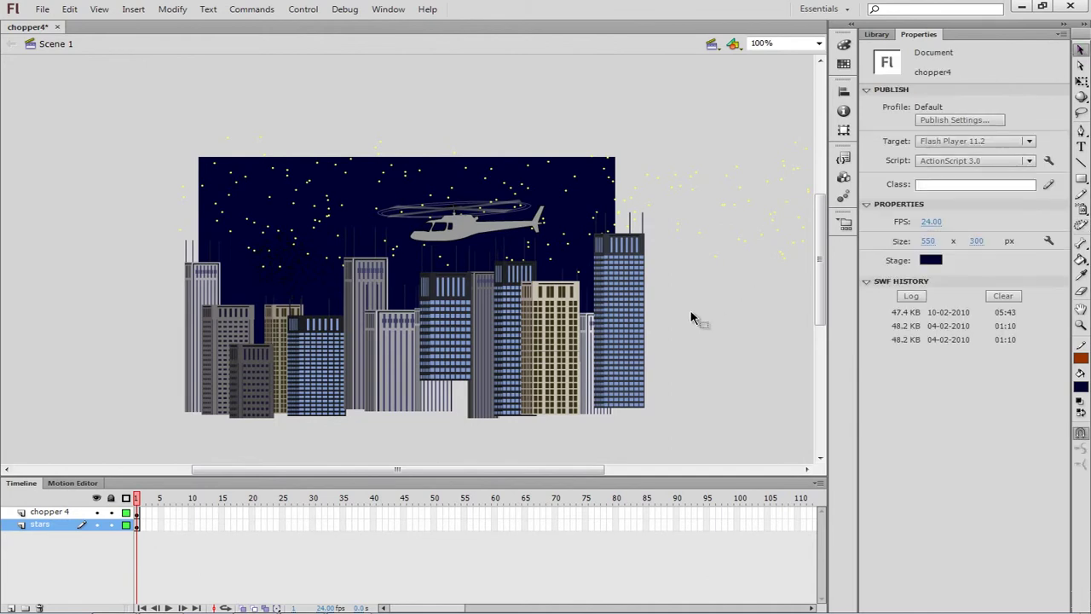
pyautogui.click(631, 330)
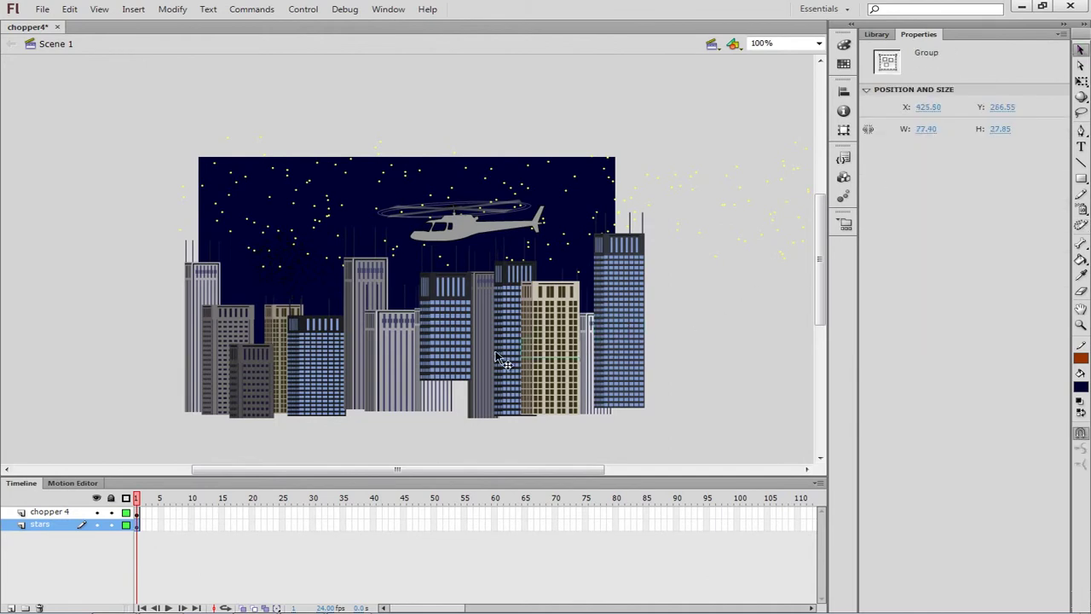
pyautogui.click(394, 377)
pyautogui.click(315, 377)
pyautogui.click(213, 368)
pyautogui.click(208, 315)
pyautogui.press('Tab')
pyautogui.press('Tab')
pyautogui.press('Tab')
pyautogui.press('Tab')
pyautogui.press('Tab')
# Undo the painted buildings with three Ctrl+Z presses.
pyautogui.hotkey('ctrl', 'z')
pyautogui.hotkey('ctrl', 'z')
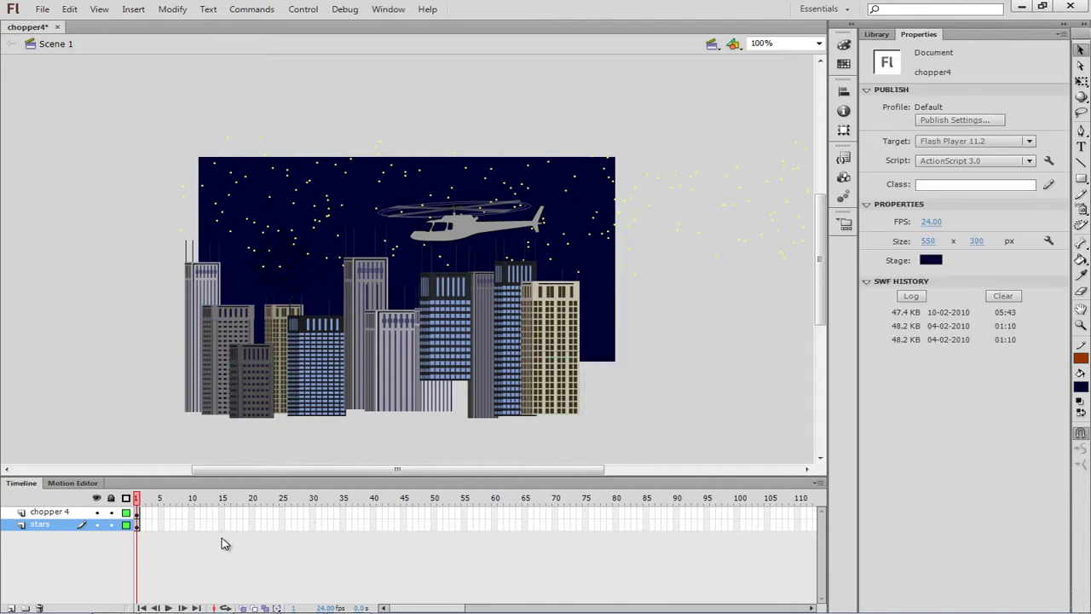
pyautogui.hotkey('ctrl', 'z')
pyautogui.hotkey('ctrl', 'z')
pyautogui.hotkey('ctrl', 'z')
pyautogui.hotkey('ctrl', 'z')
pyautogui.hotkey('ctrl', 'z')
pyautogui.hotkey('ctrl', 'z')
pyautogui.hotkey('ctrl', 'z')
pyautogui.hotkey('ctrl', 'z')
pyautogui.hotkey('ctrl', 'z')
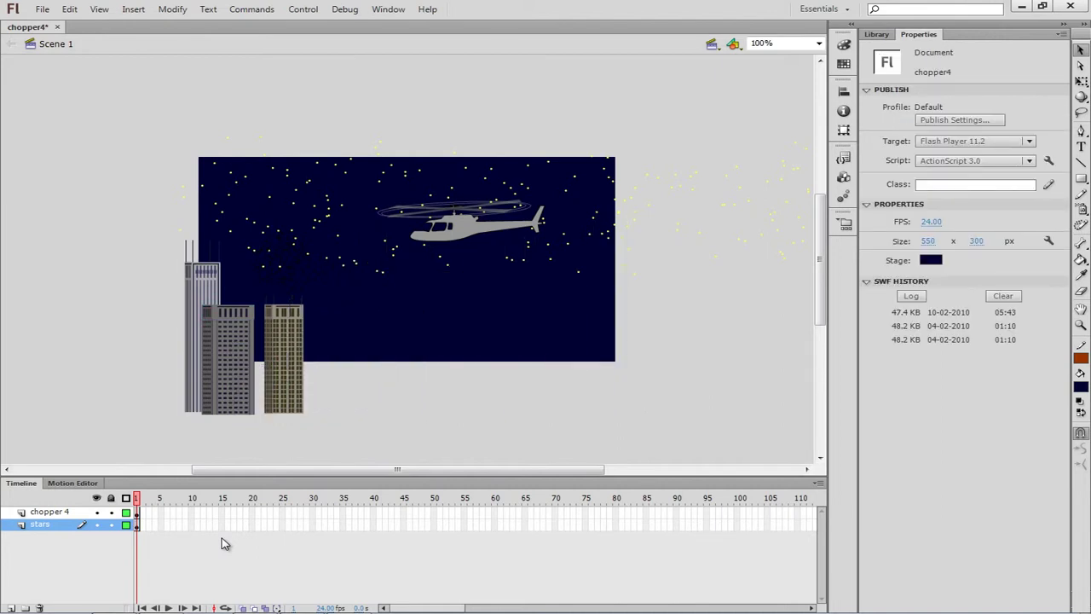
pyautogui.hotkey('ctrl', 'z')
pyautogui.hotkey('ctrl', 'z')
pyautogui.hotkey('ctrl', 'z')
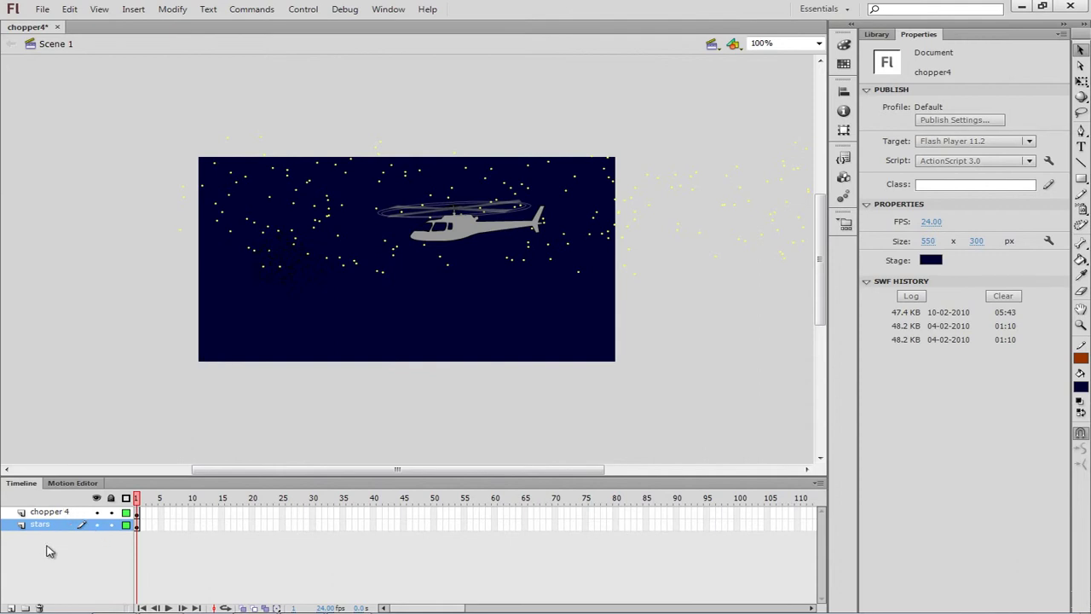
# Add a new layer above stars named 'buildings' and select the Deco Tool's Building Brush.
pyautogui.click(11, 607)
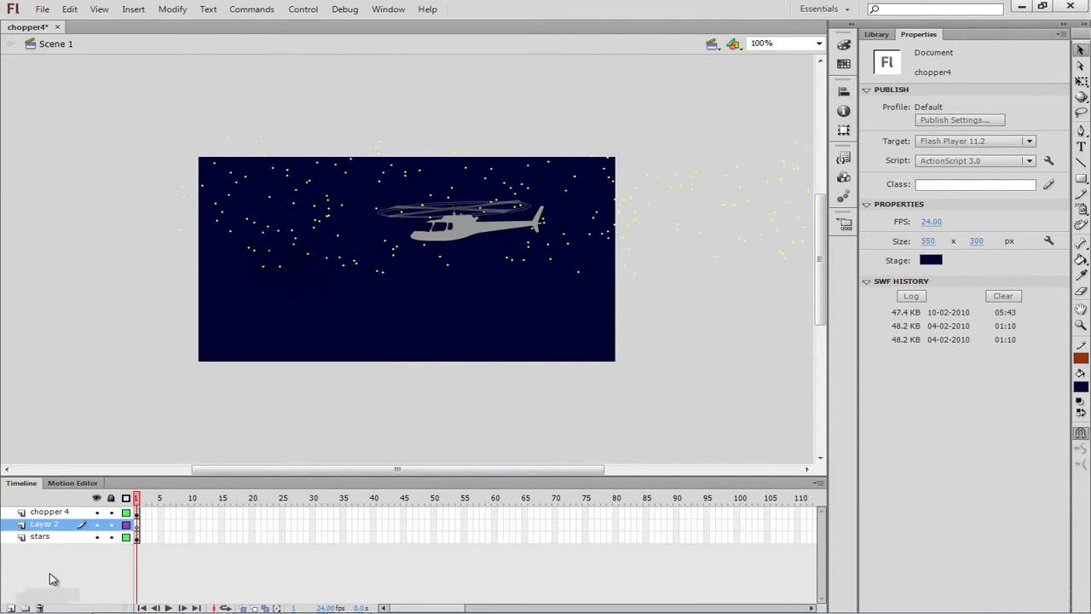
pyautogui.doubleClick(44, 524)
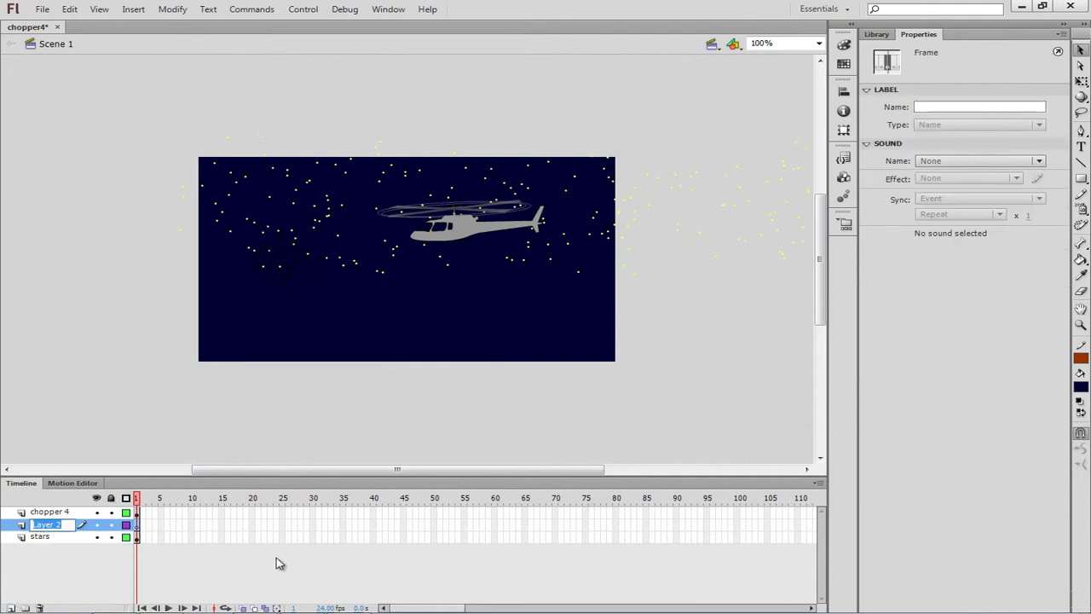
pyautogui.write('buildings')
pyautogui.click(277, 563)
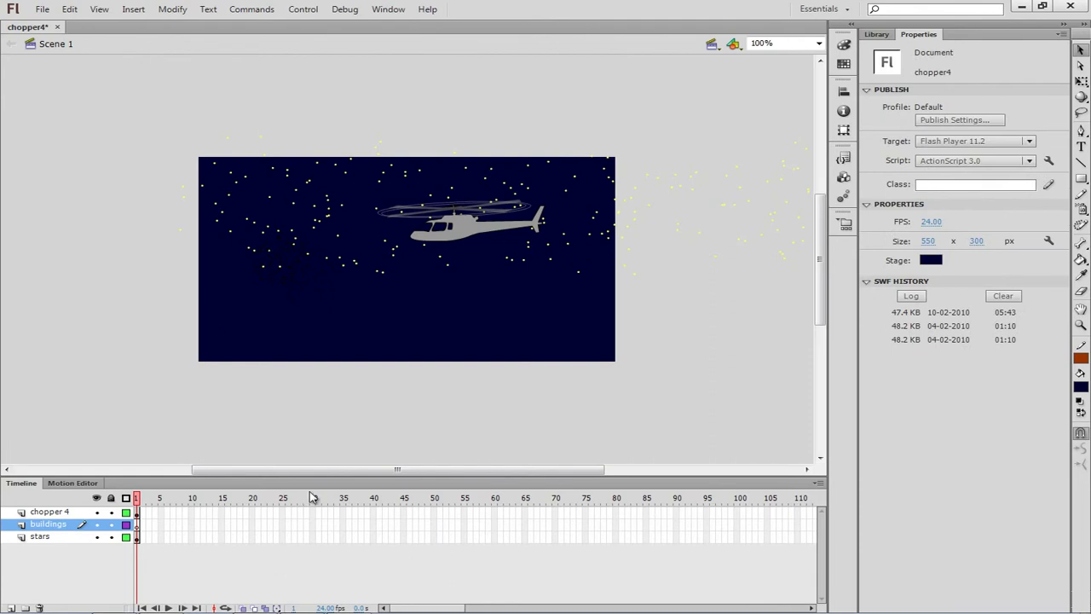
pyautogui.click(1081, 225)
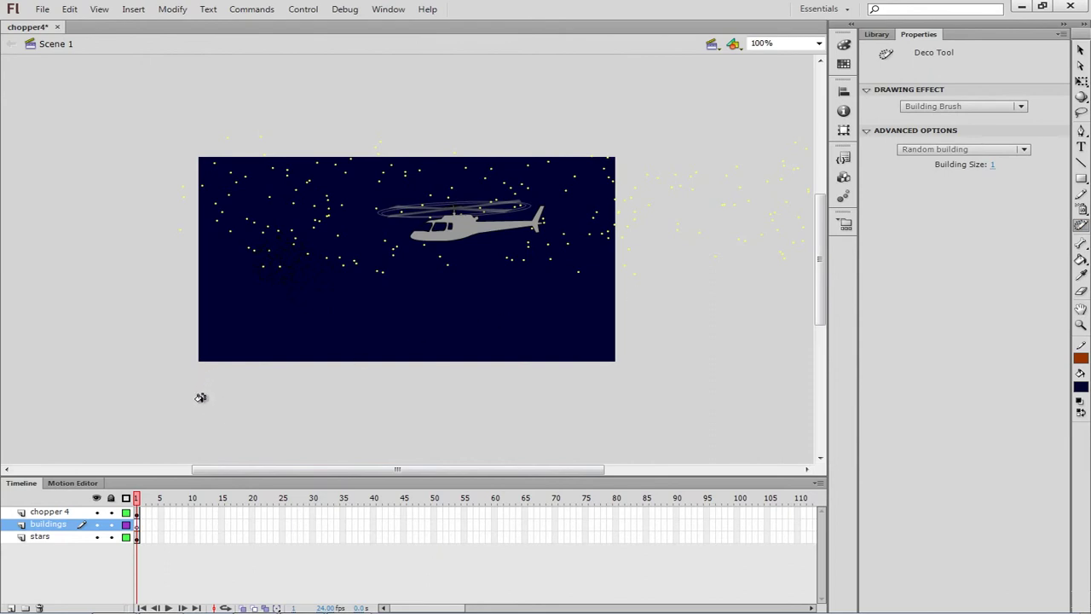
# Paint ten grey, tan and blue Building Brush towers left to right along the stage bottom.
pyautogui.moveTo(200, 397); pyautogui.dragTo(218, 367)
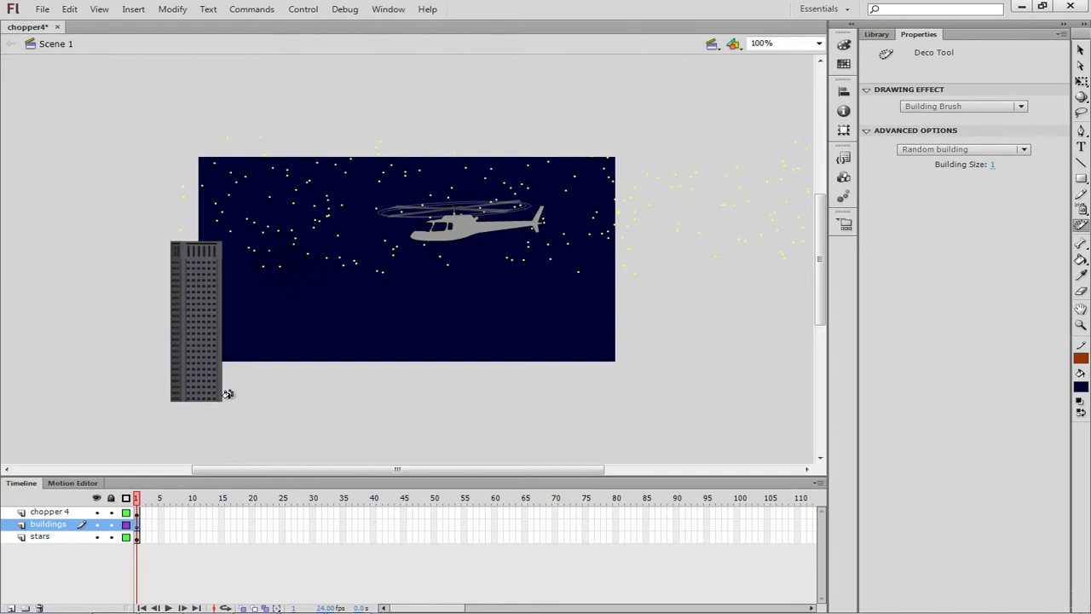
pyautogui.moveTo(227, 395); pyautogui.dragTo(244, 278)
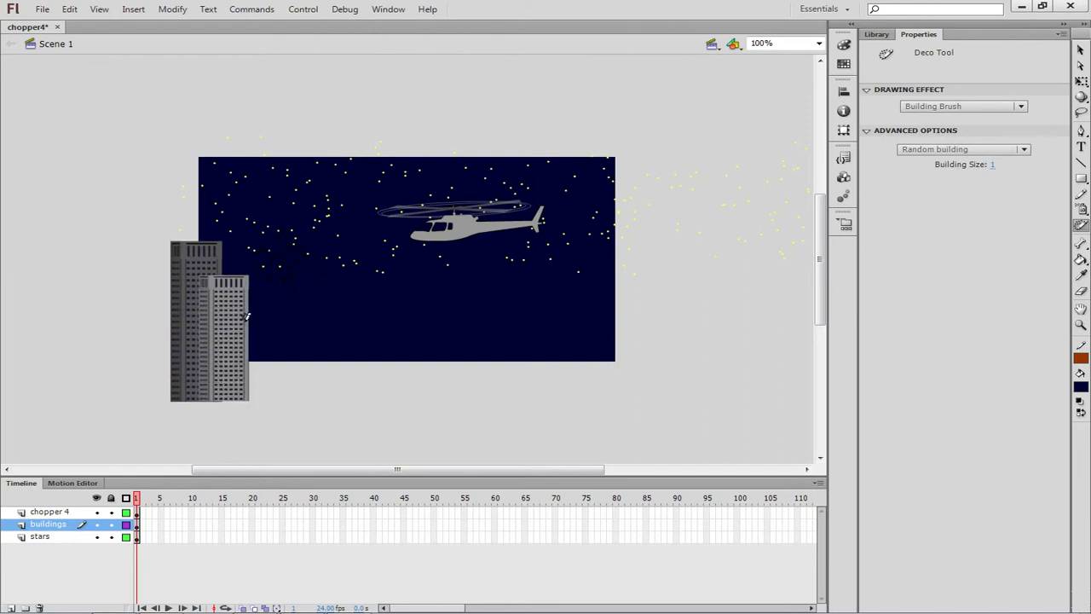
pyautogui.moveTo(261, 397); pyautogui.dragTo(271, 324)
pyautogui.moveTo(300, 400); pyautogui.dragTo(312, 244)
pyautogui.moveTo(332, 399); pyautogui.dragTo(369, 348)
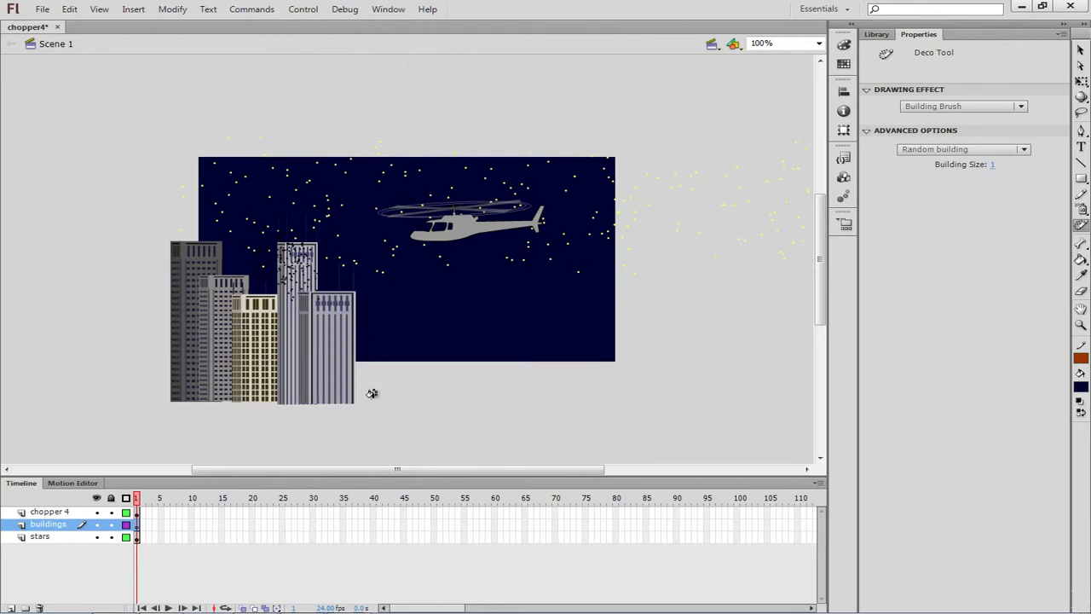
pyautogui.moveTo(374, 395); pyautogui.dragTo(414, 383)
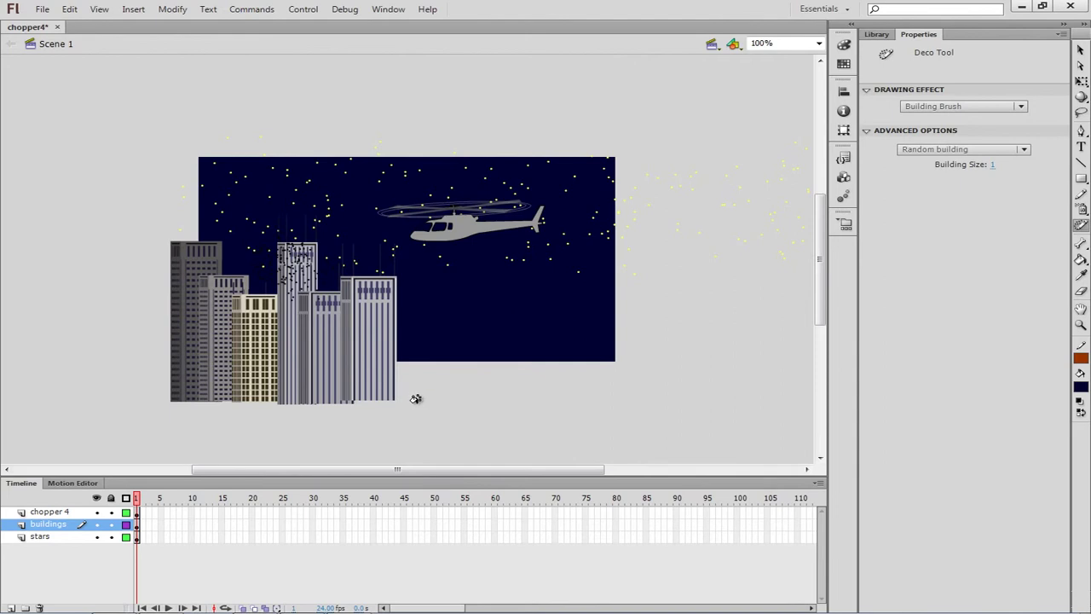
pyautogui.moveTo(407, 402)
pyautogui.mouseDown()
pyautogui.moveTo(433, 373)
pyautogui.moveTo(502, 409)
pyautogui.moveTo(461, 398)
pyautogui.moveTo(500, 375)
pyautogui.moveTo(518, 317)
pyautogui.moveTo(539, 340)
pyautogui.mouseUp()
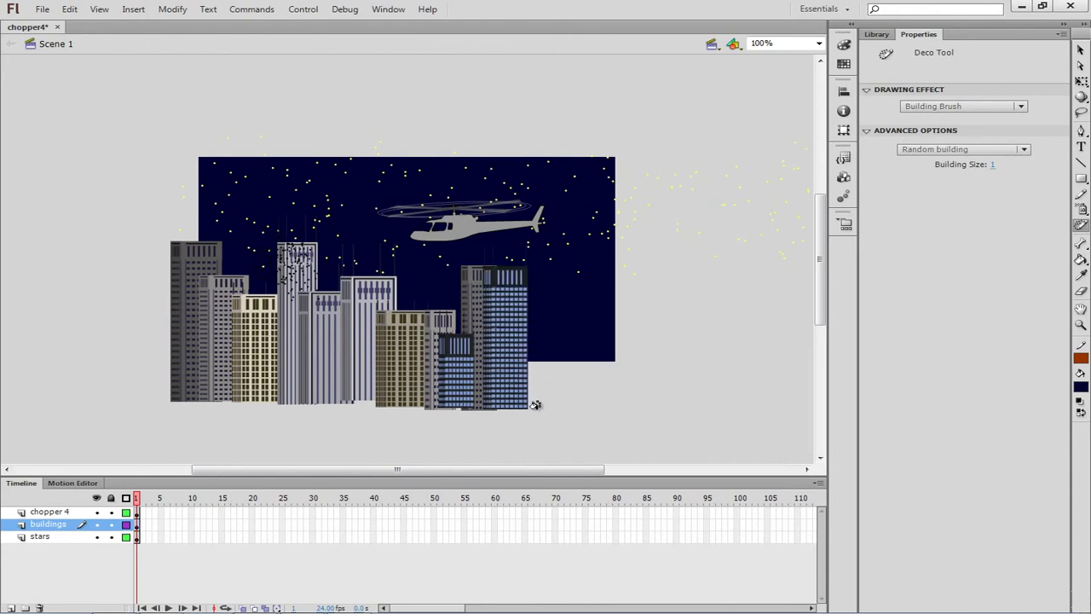
pyautogui.moveTo(536, 404); pyautogui.dragTo(545, 336)
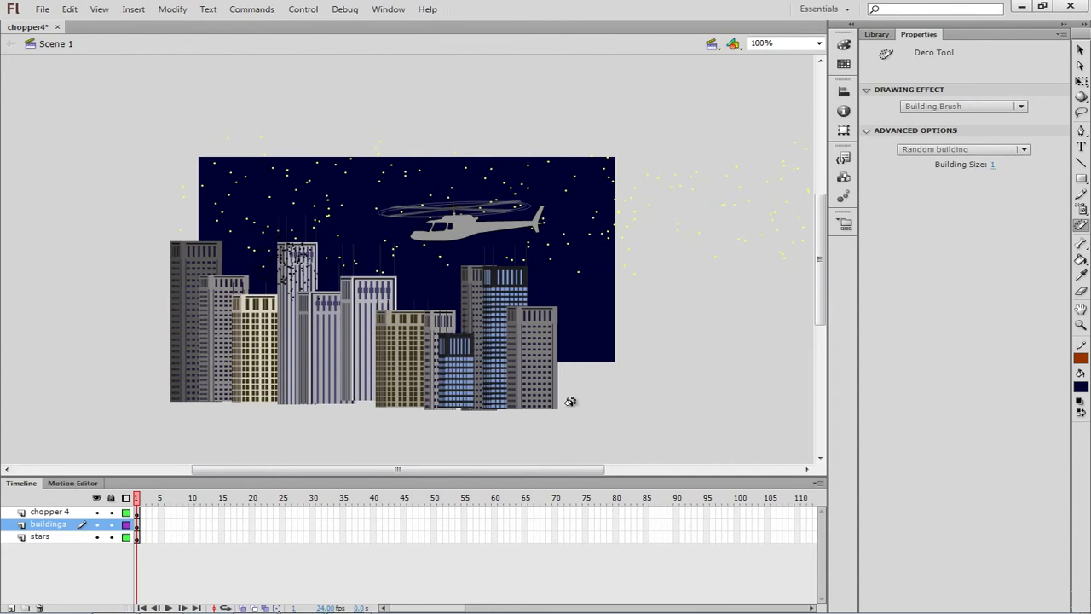
pyautogui.moveTo(573, 401); pyautogui.dragTo(570, 312)
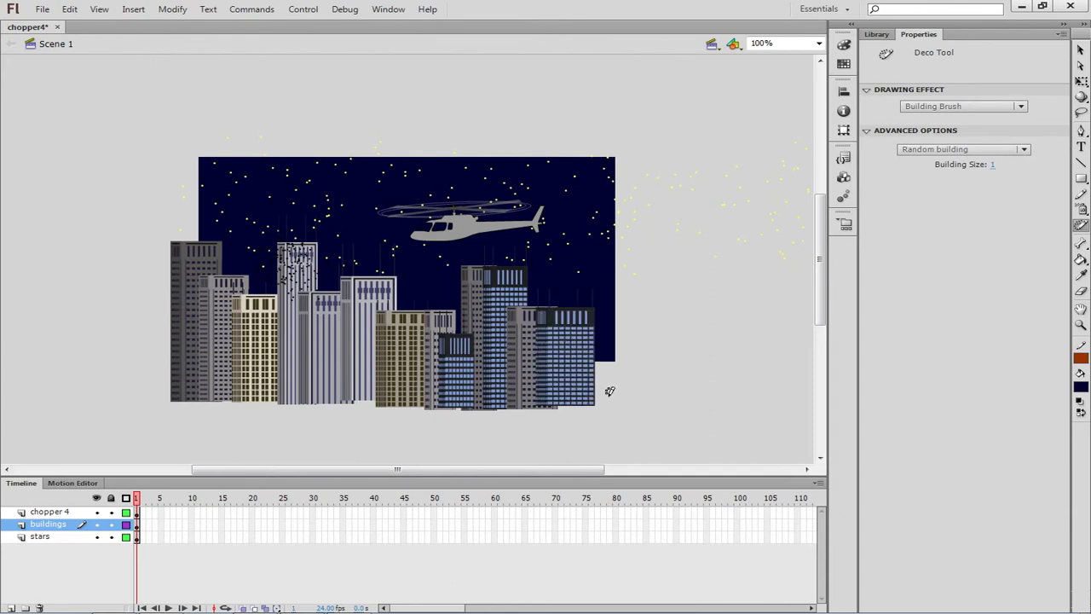
pyautogui.moveTo(610, 402); pyautogui.dragTo(623, 271)
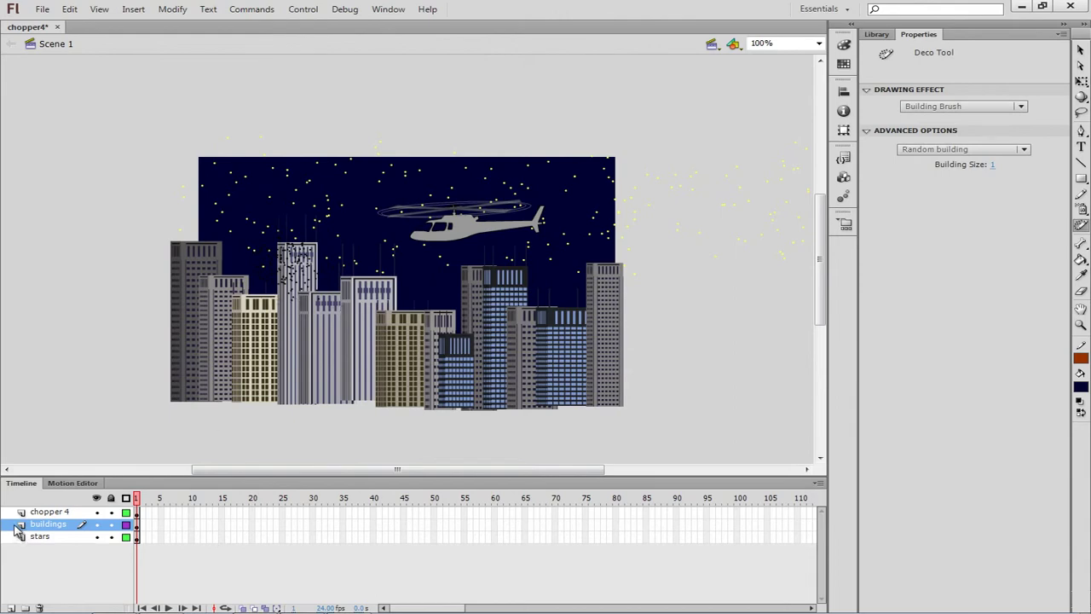
# Drag the 'buildings' layer above stars and chopper 4, then lock it.
pyautogui.moveTo(19, 527); pyautogui.dragTo(18, 545)
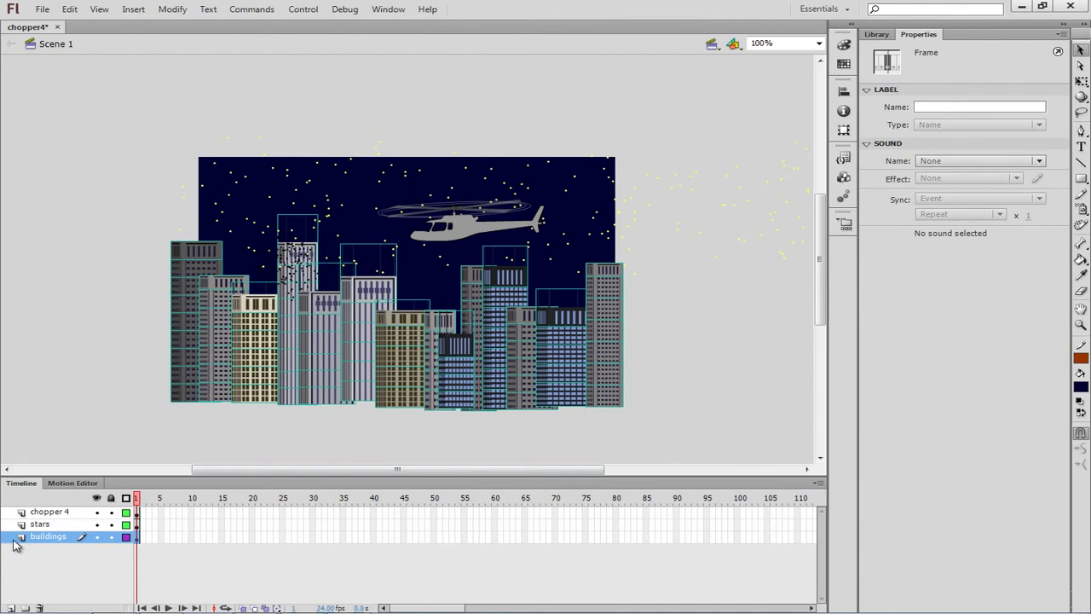
pyautogui.moveTo(14, 537); pyautogui.dragTo(17, 511)
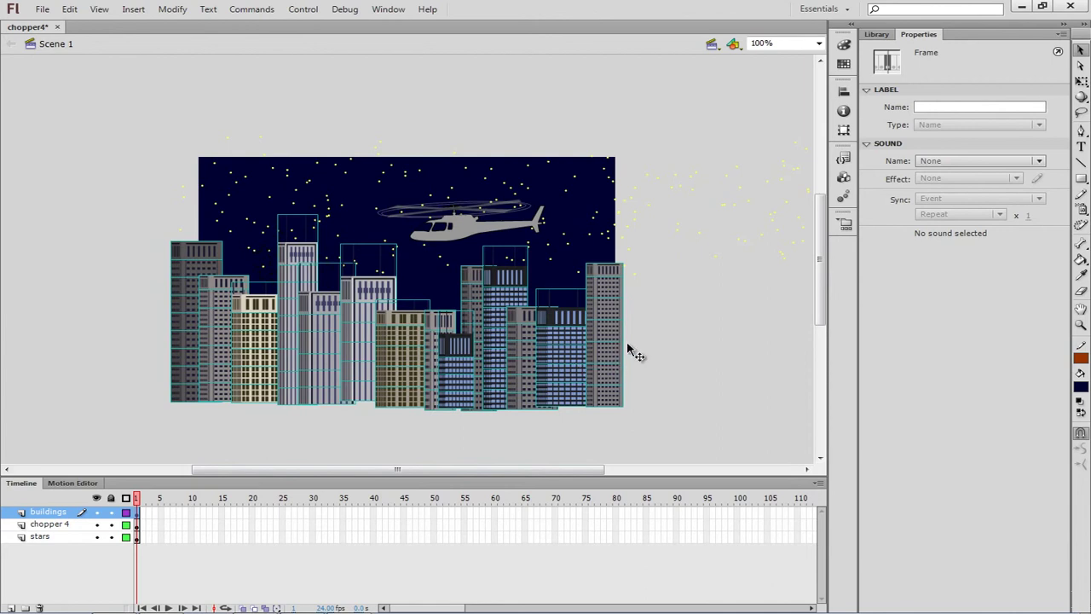
pyautogui.click(1081, 51)
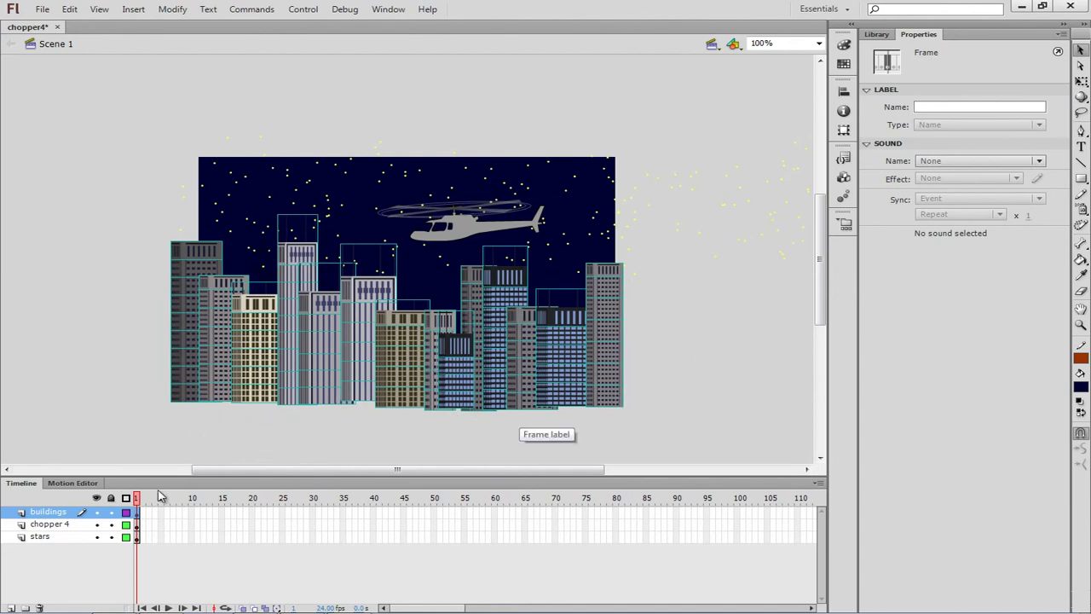
pyautogui.click(111, 513)
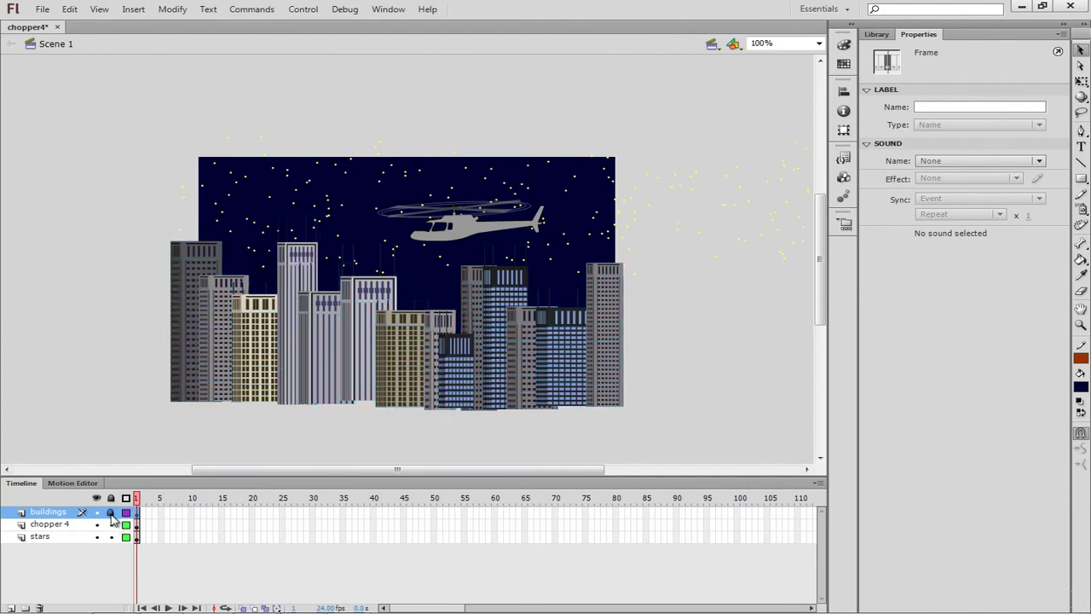